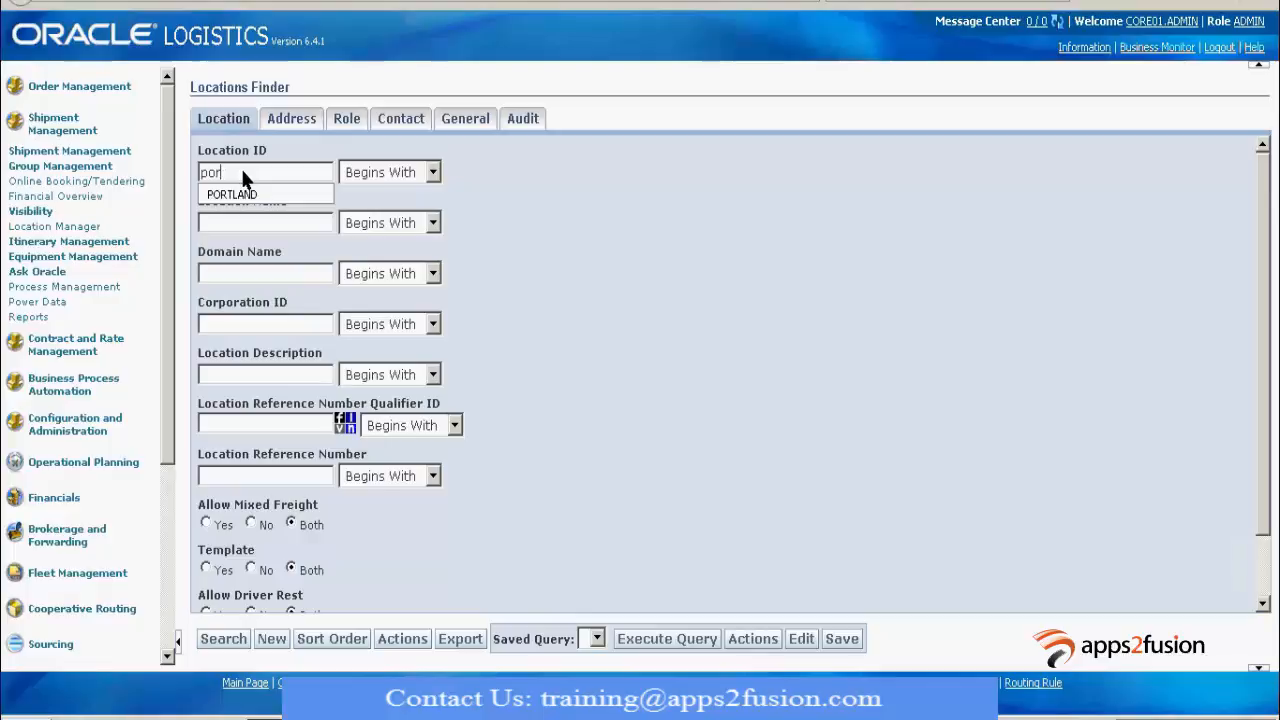
Clear the Location ID filter, search all locations and open the PORTLAND location record
key("BackSpace")
key("BackSpace")
key("BackSpace")
key("BackSpace")
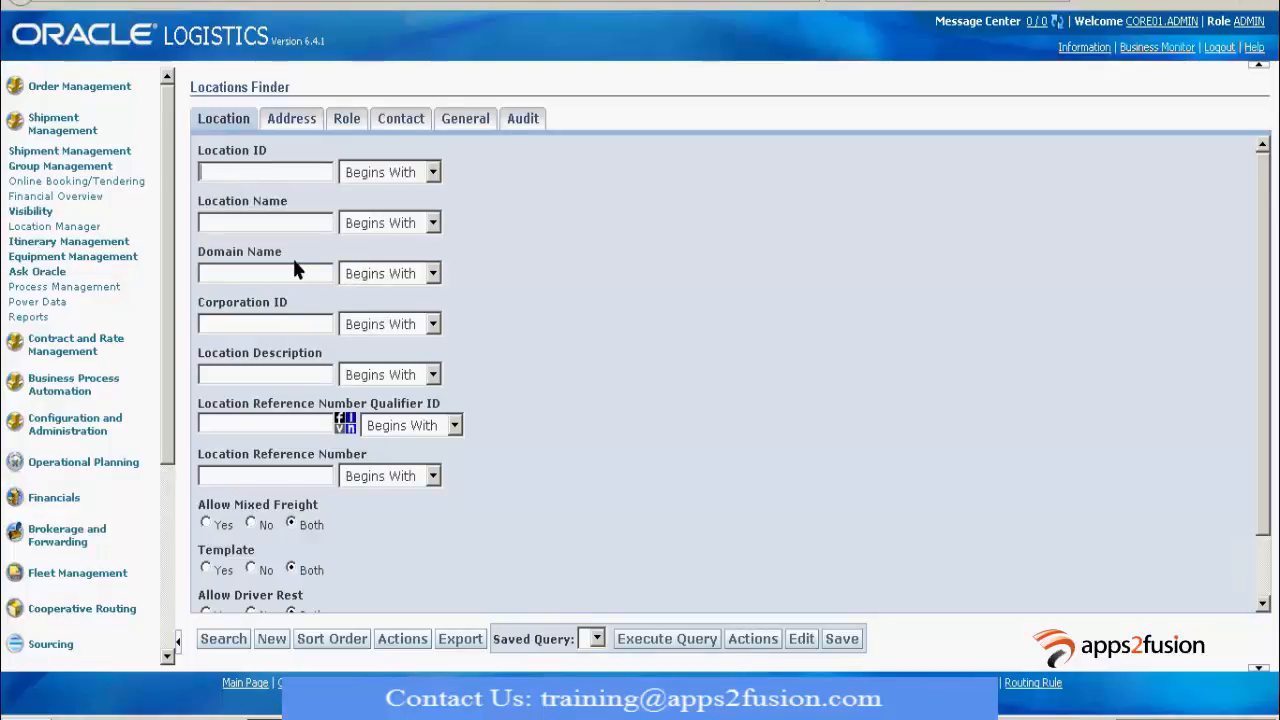
left_click(222, 639)
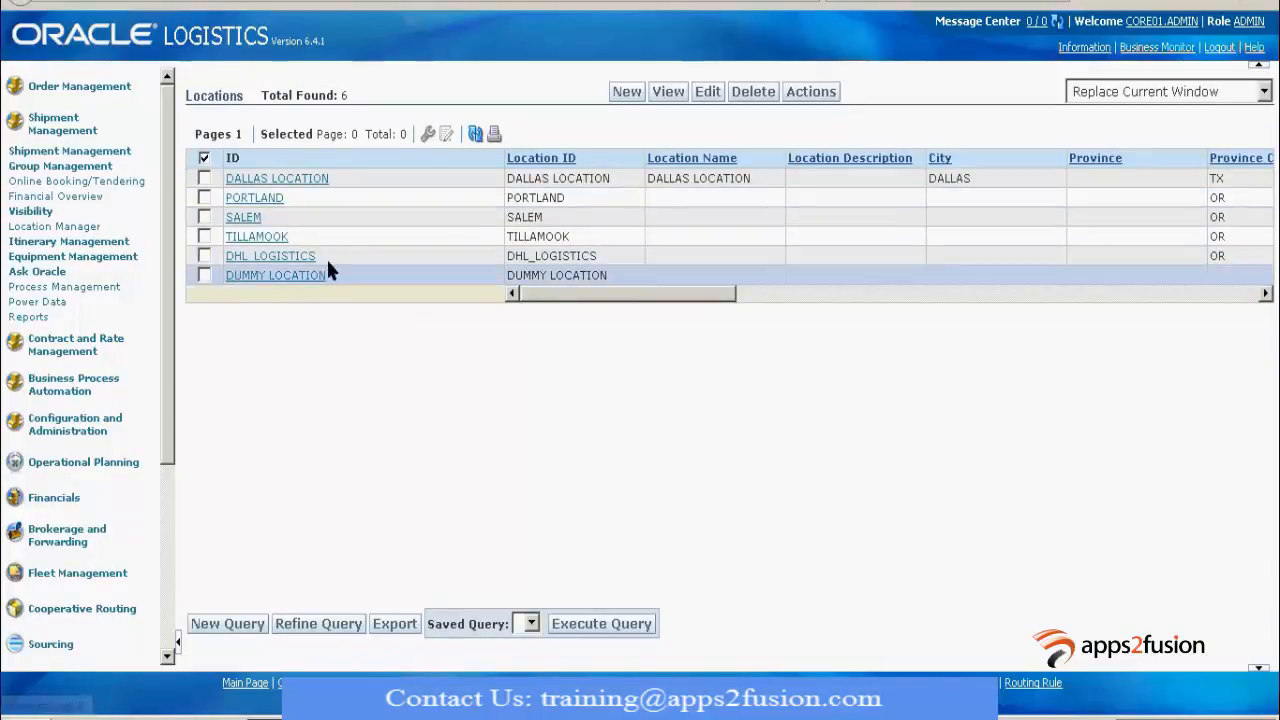
left_click(243, 201)
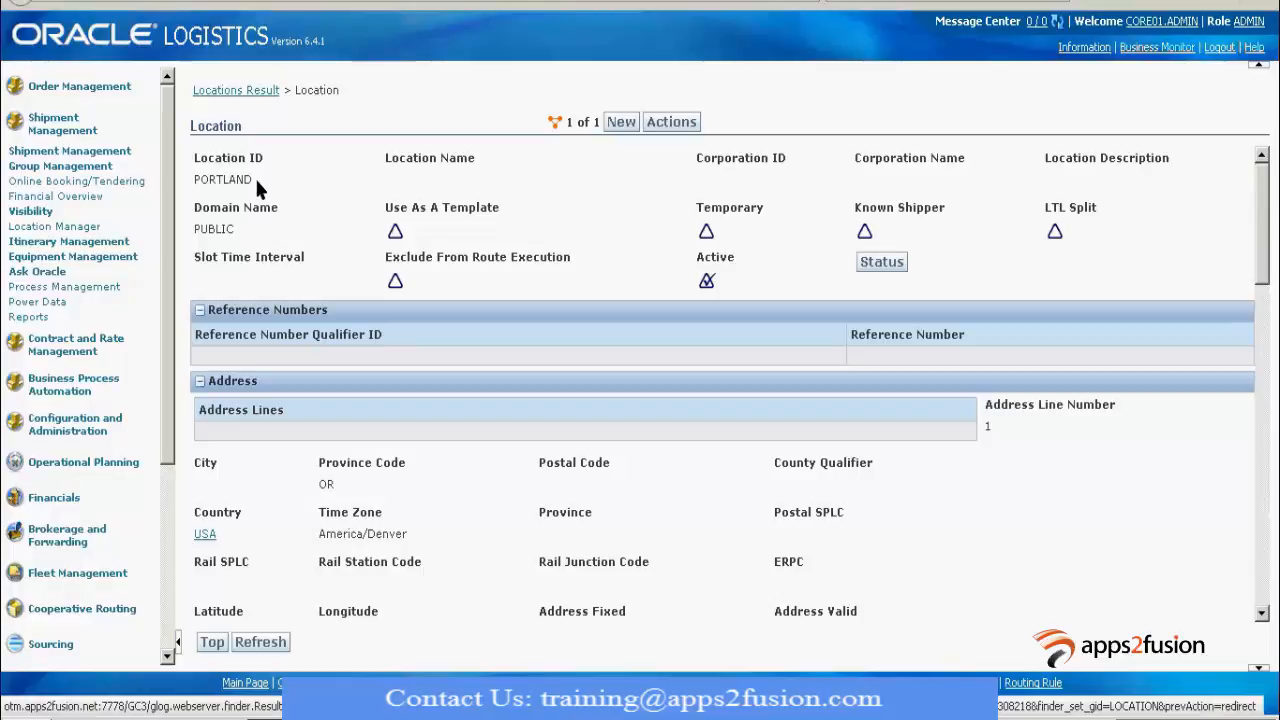
Examine the PORTLAND location's details, including its address, routing information, location roles, contacts, load/unload points and appointment preferences
left_click_drag(245, 181, 201, 181)
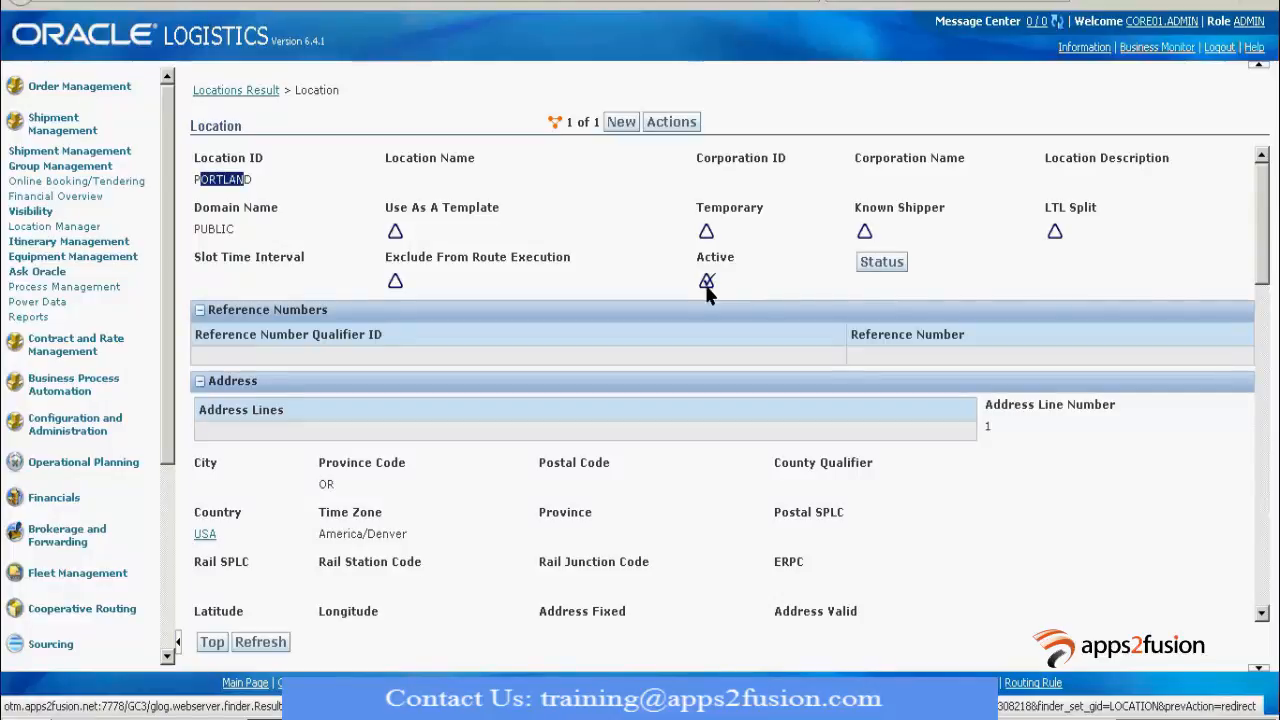
left_click_drag(1275, 217, 1037, 296)
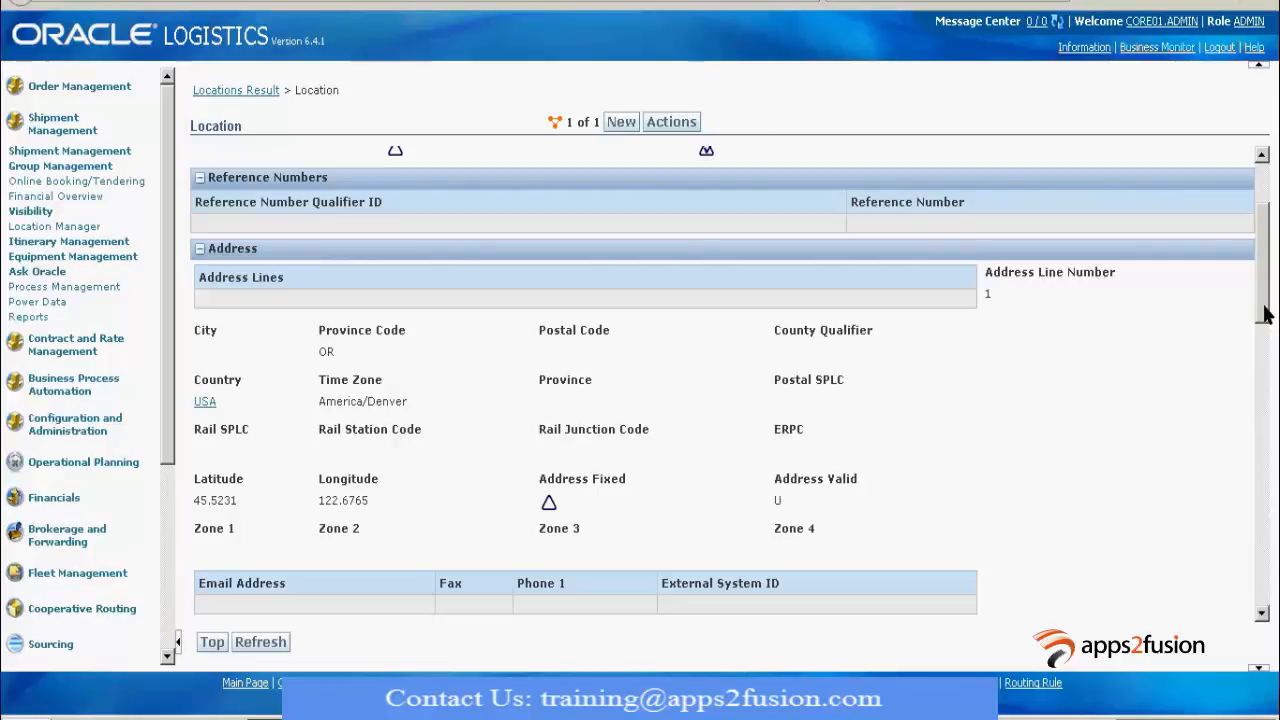
scroll(1265, 314, "down", 1)
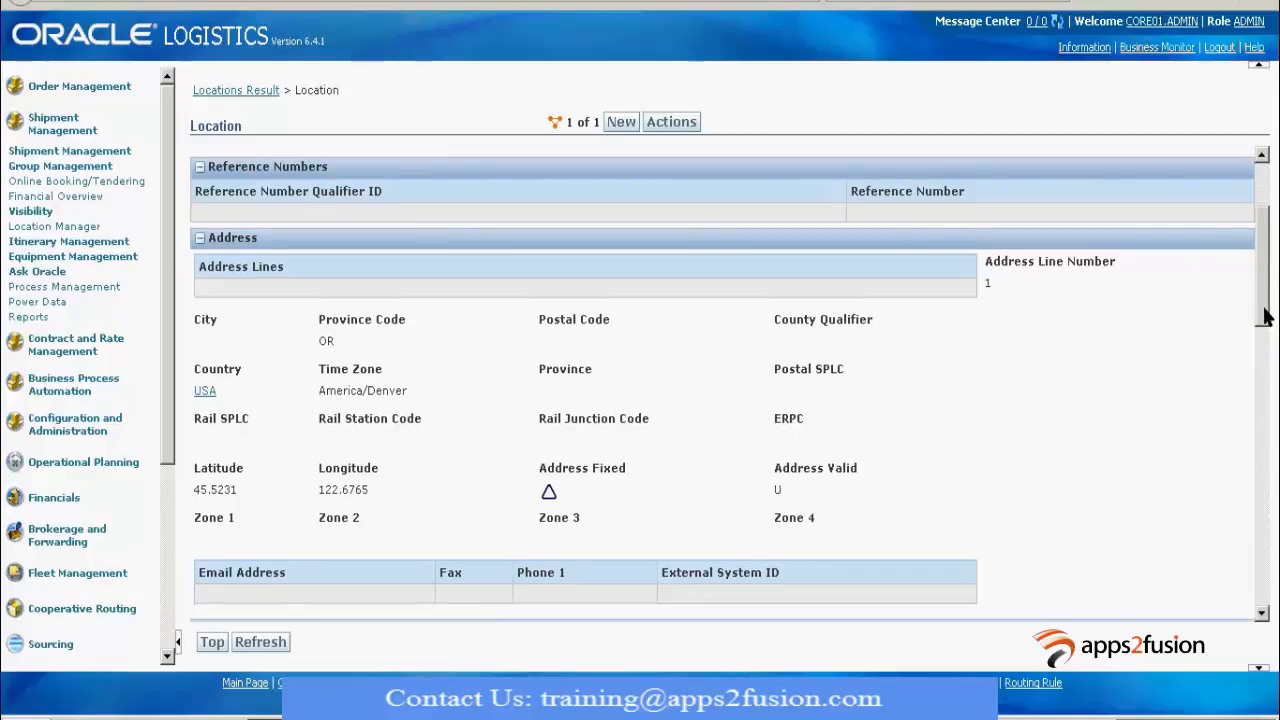
scroll(1265, 314, "down", 4)
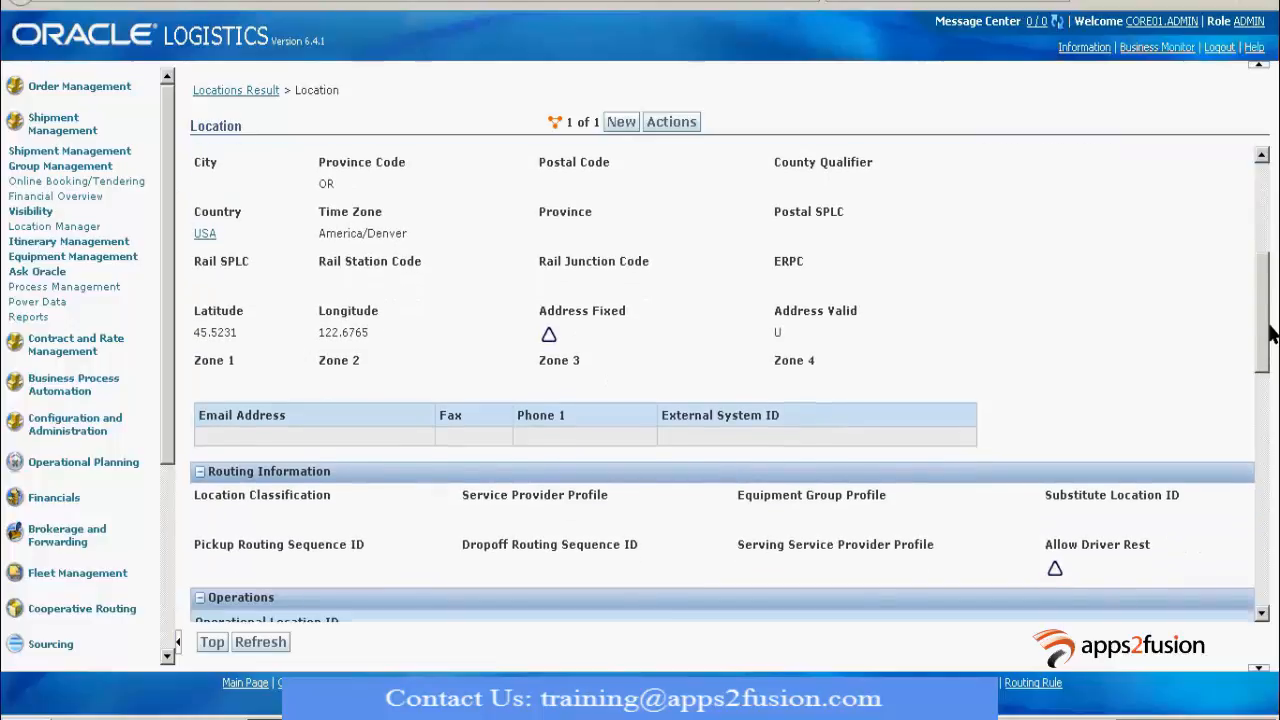
scroll(1268, 325, "down", 2)
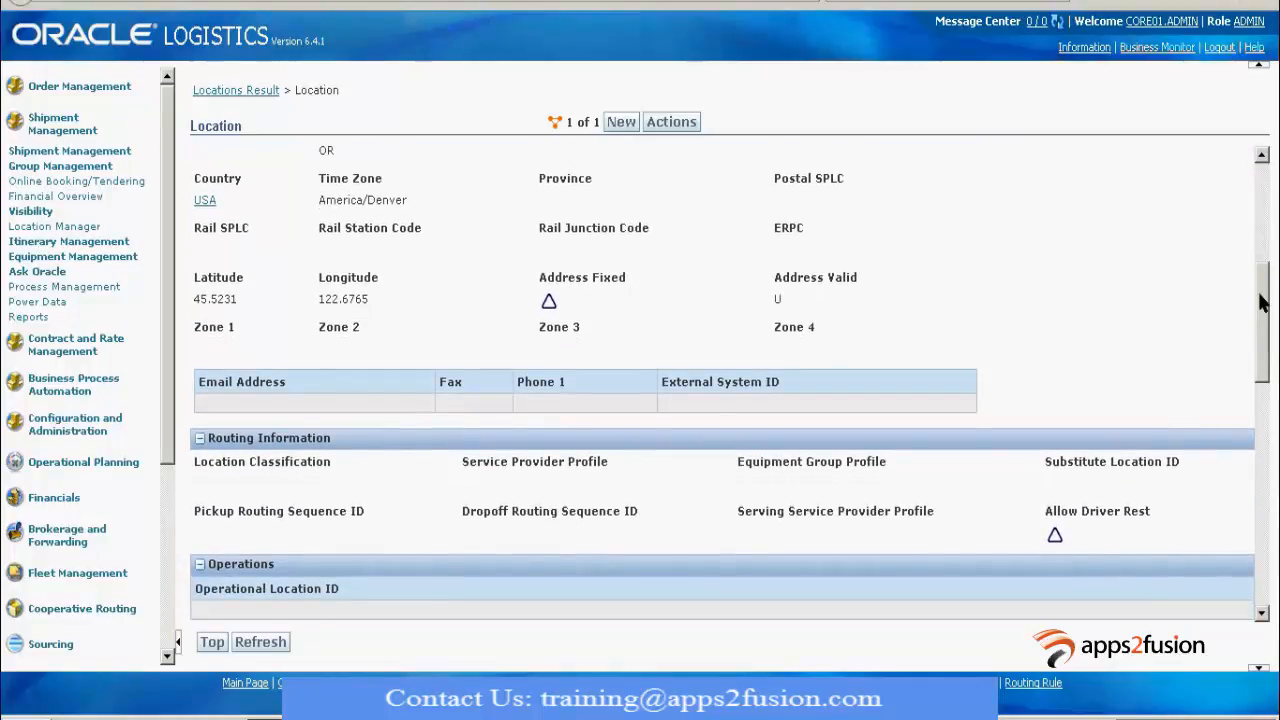
scroll(1264, 310, "down", 2)
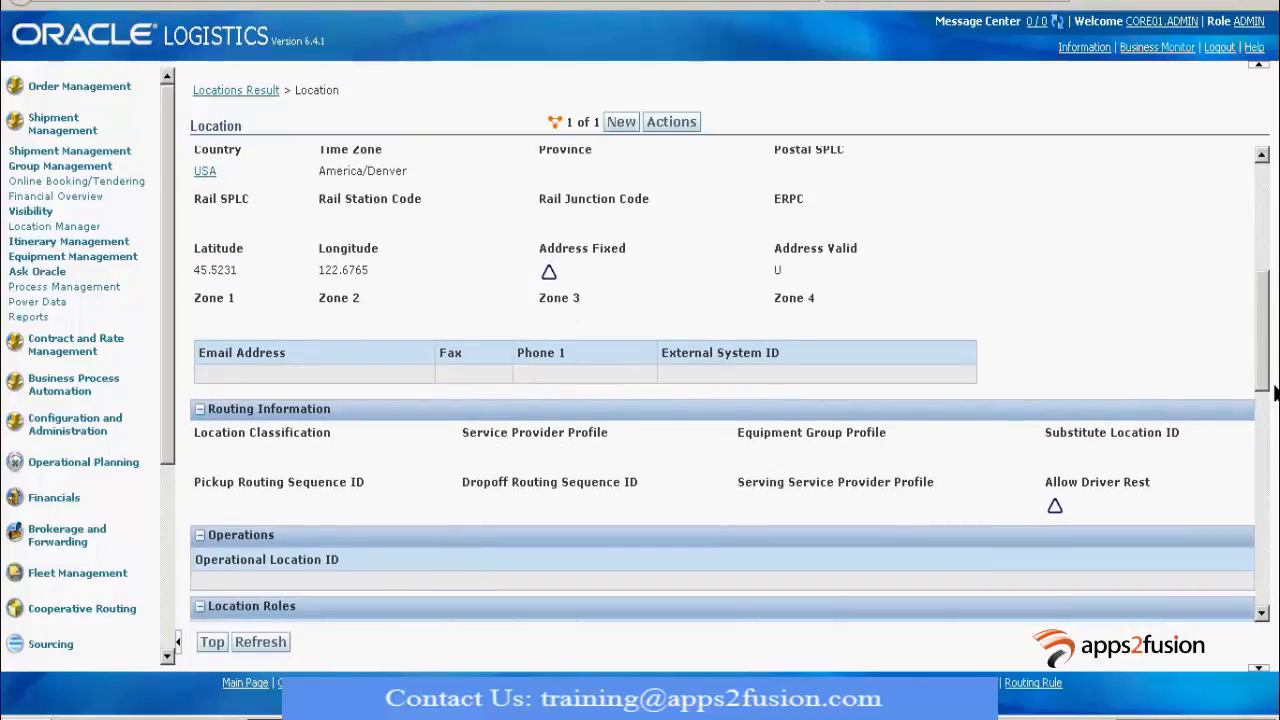
scroll(1273, 390, "down", 7)
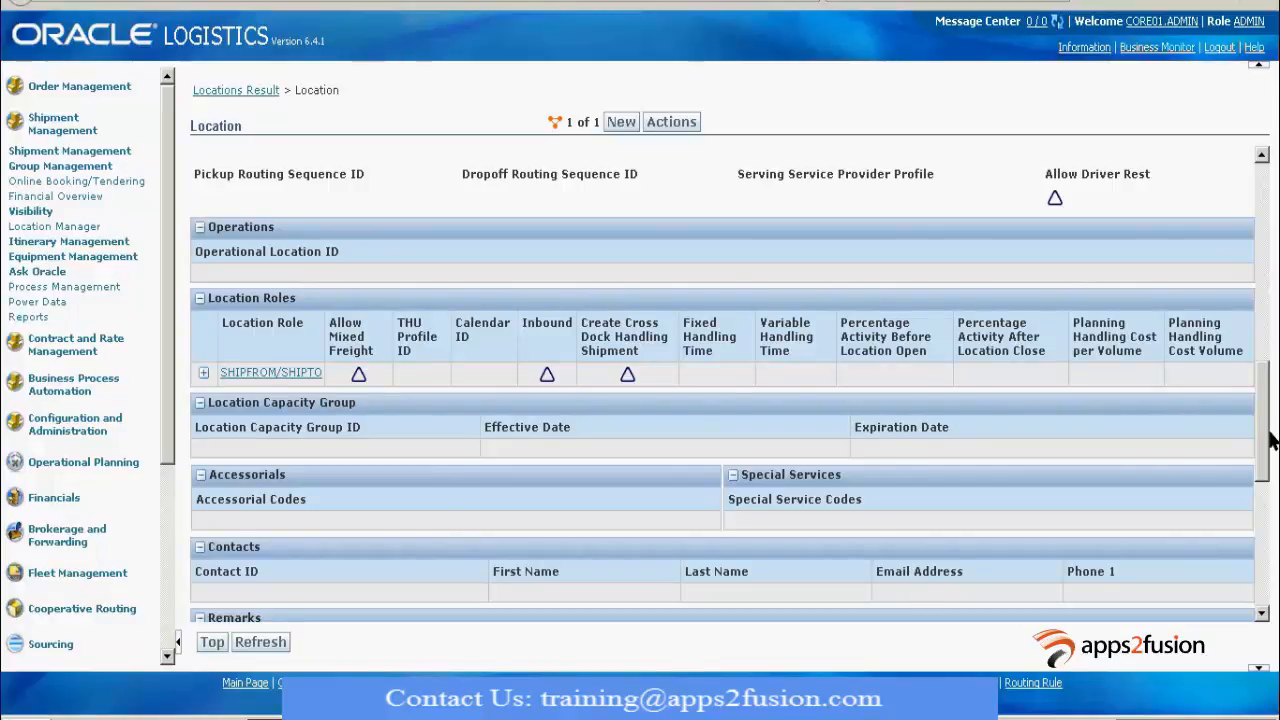
scroll(1272, 440, "down", 2)
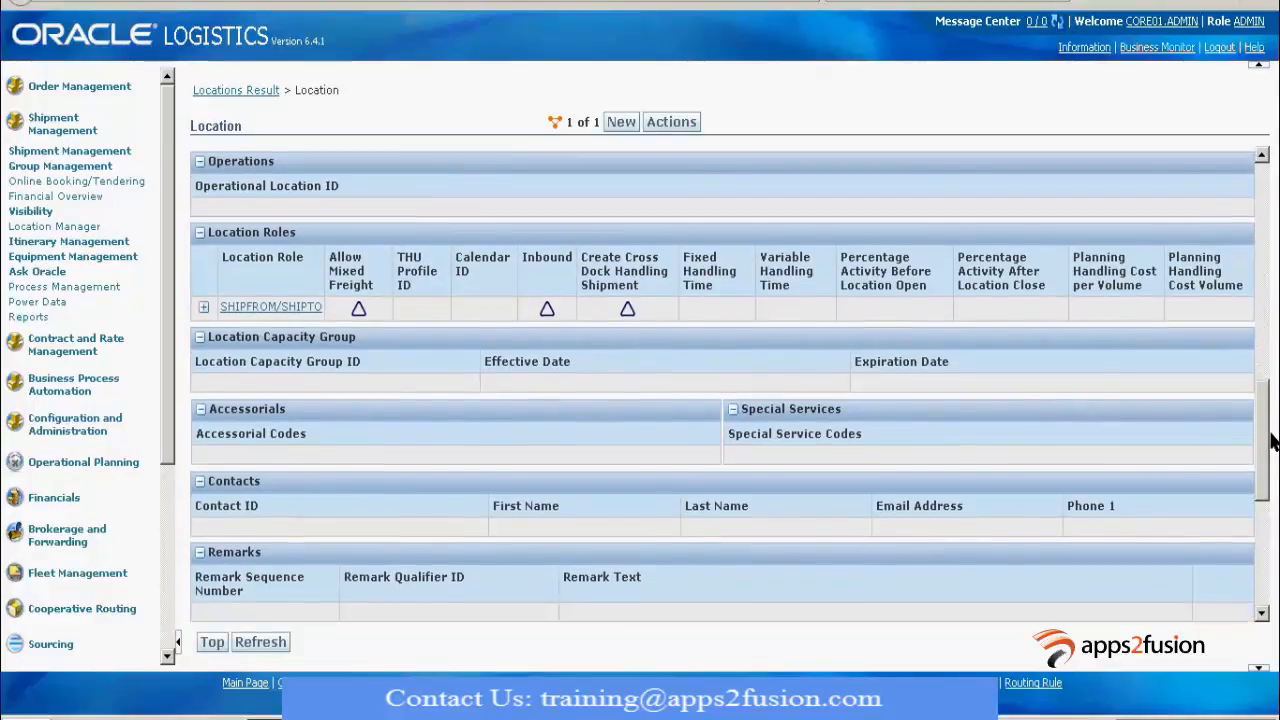
scroll(1272, 440, "down", 1)
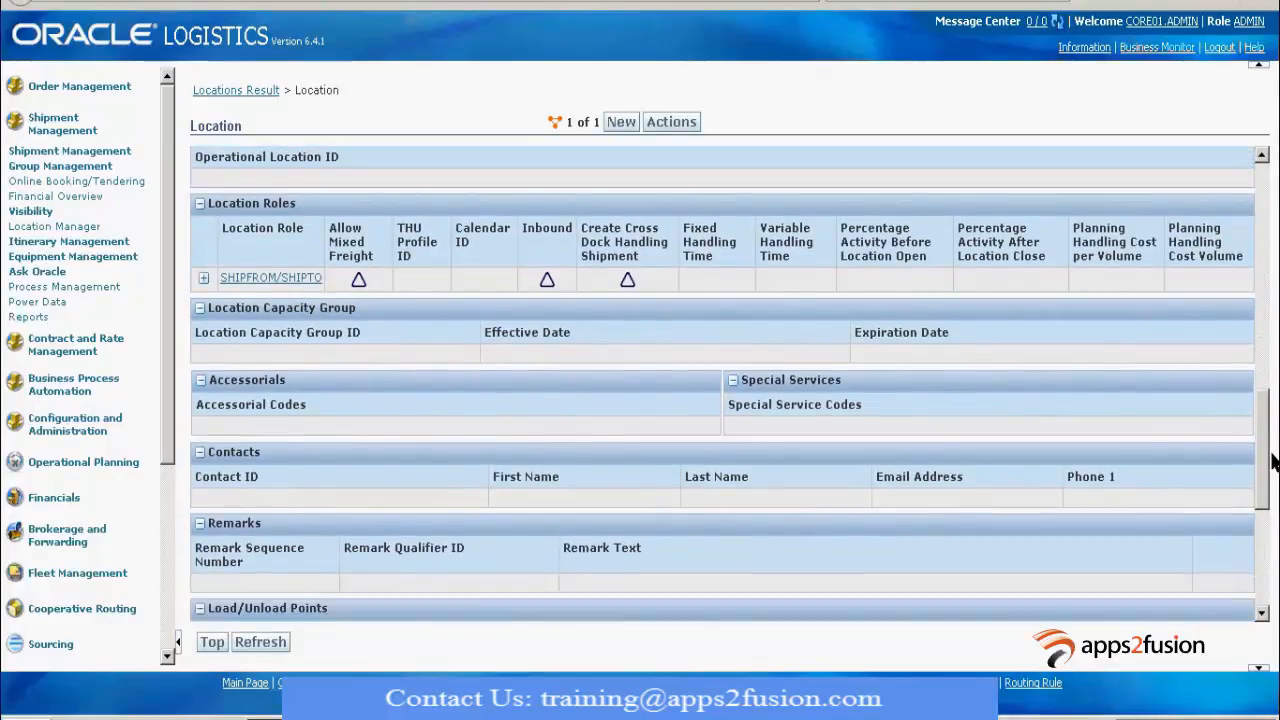
scroll(1272, 455, "down", 1)
scroll(1272, 462, "down", 5)
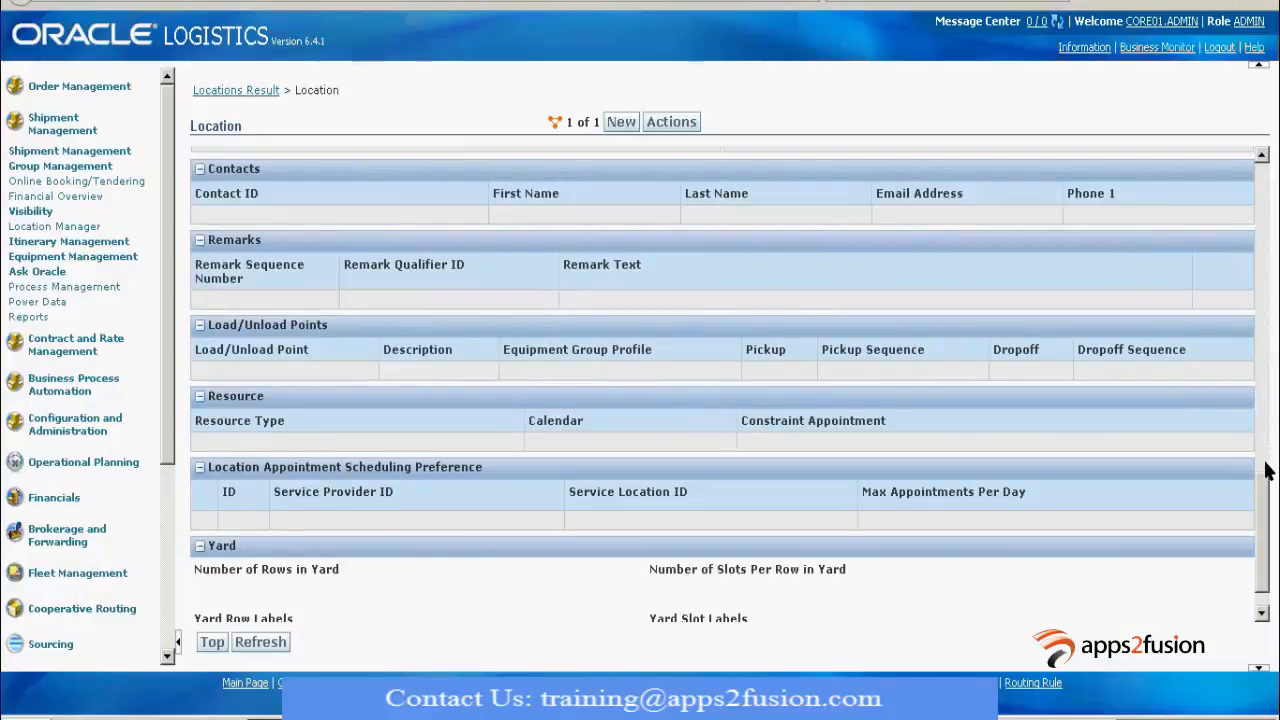
scroll(1265, 470, "up", 1)
scroll(1268, 470, "up", 4)
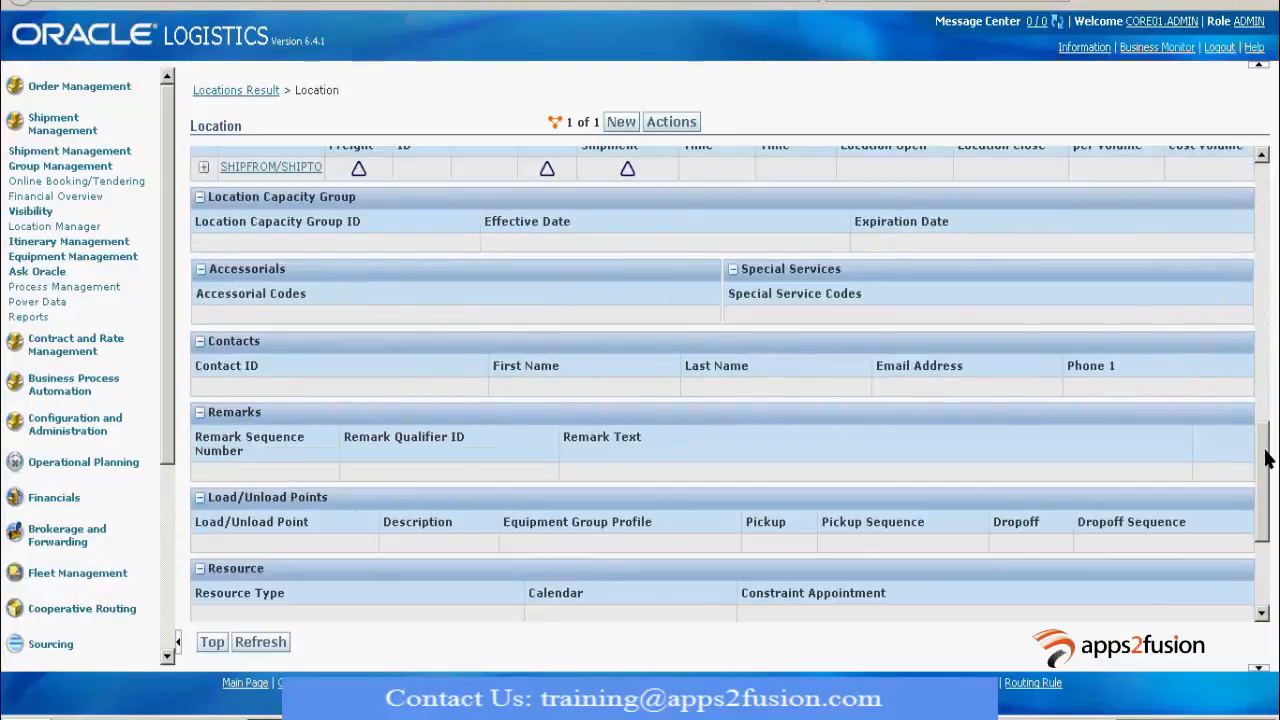
scroll(1265, 453, "up", 5)
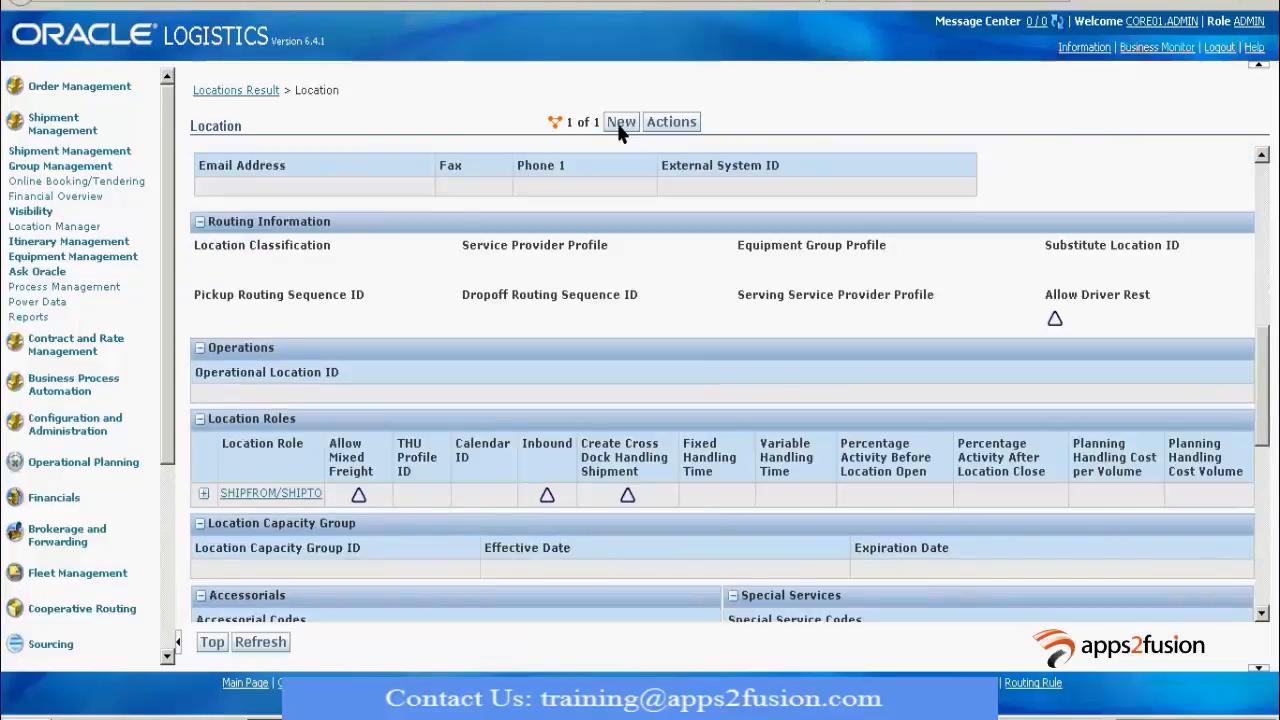
Start a new location record and enter ABC as its Location ID
left_click(620, 123)
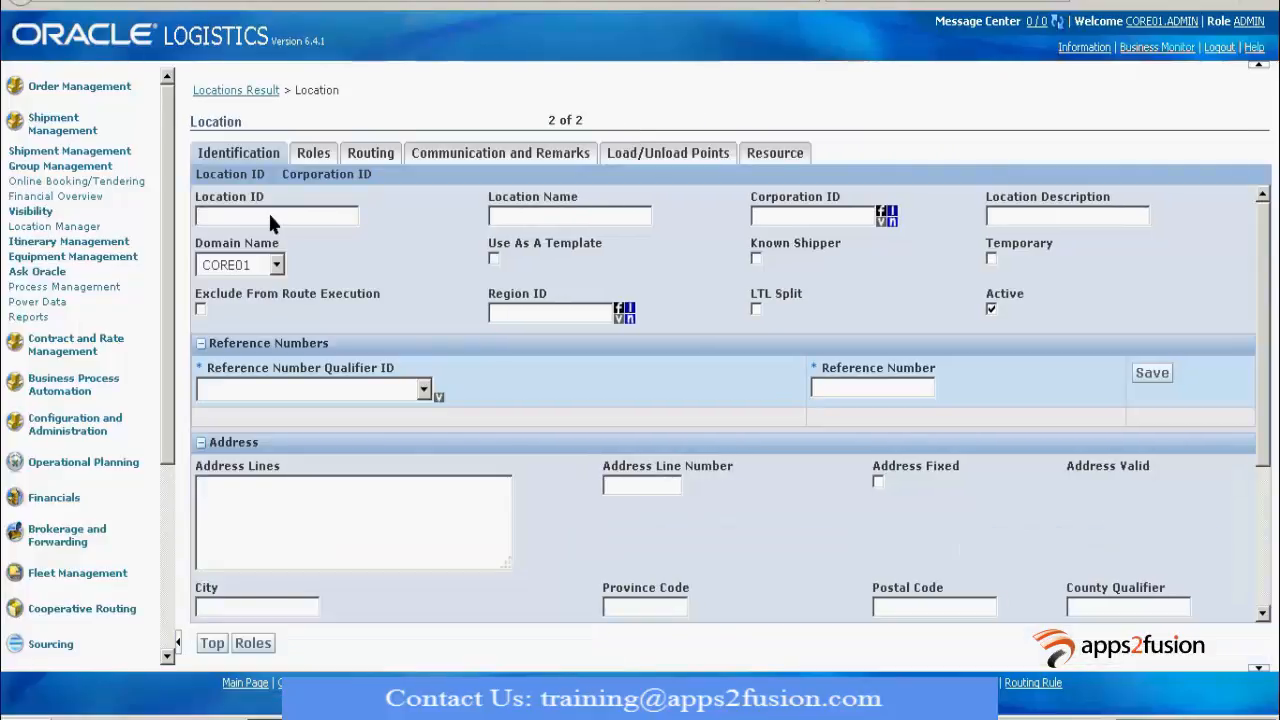
left_click(269, 217)
left_click(269, 217)
type("abc")
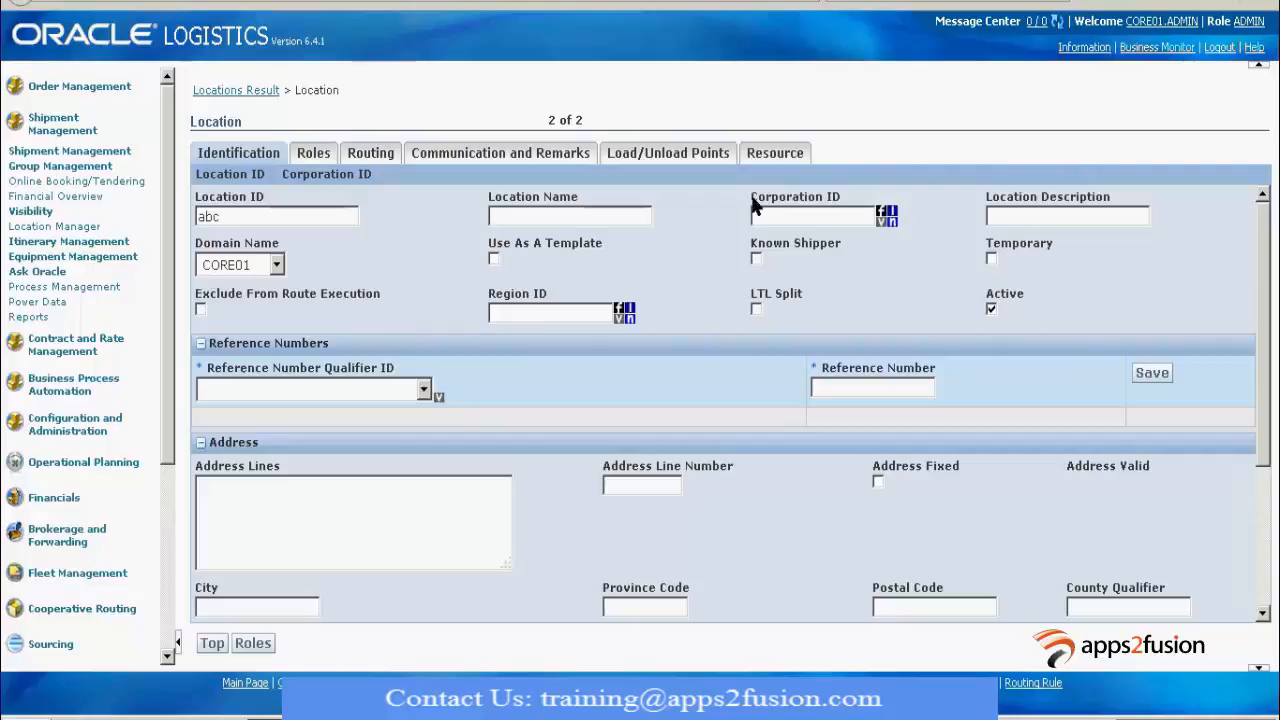
Review the Corporation ID field and the domain name choices for the new location
left_click_drag(752, 200, 840, 203)
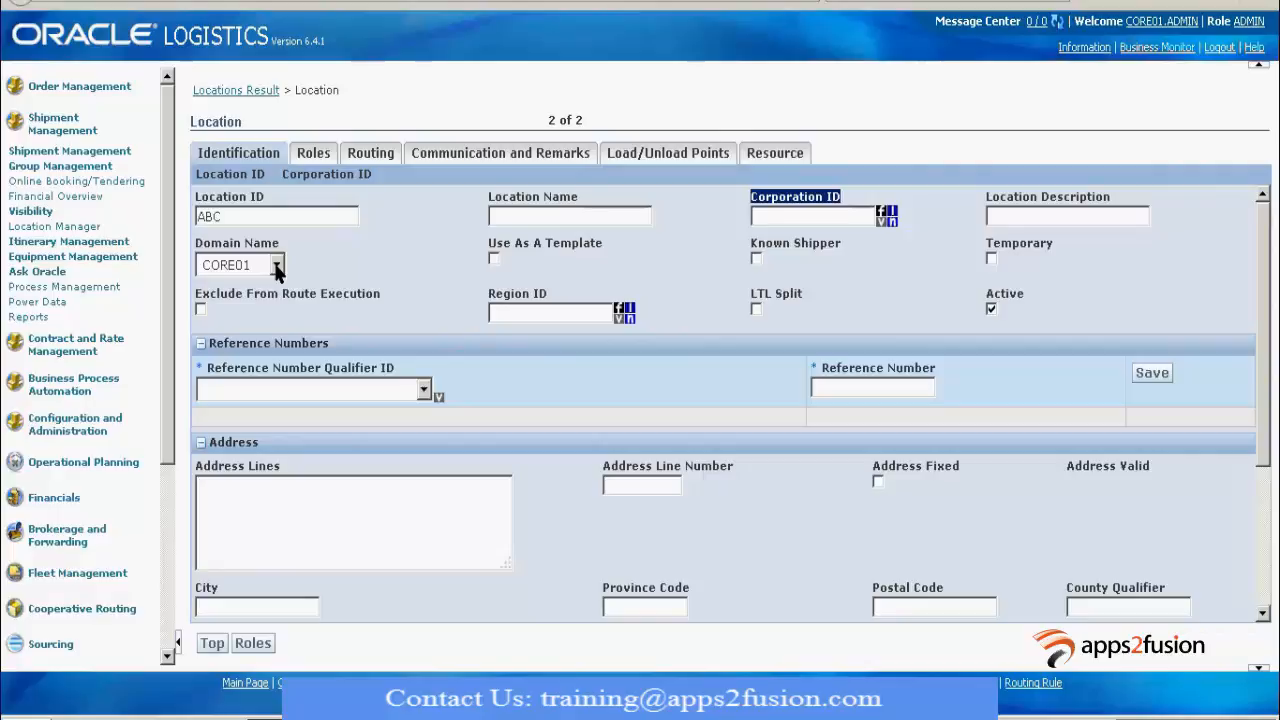
left_click(278, 266)
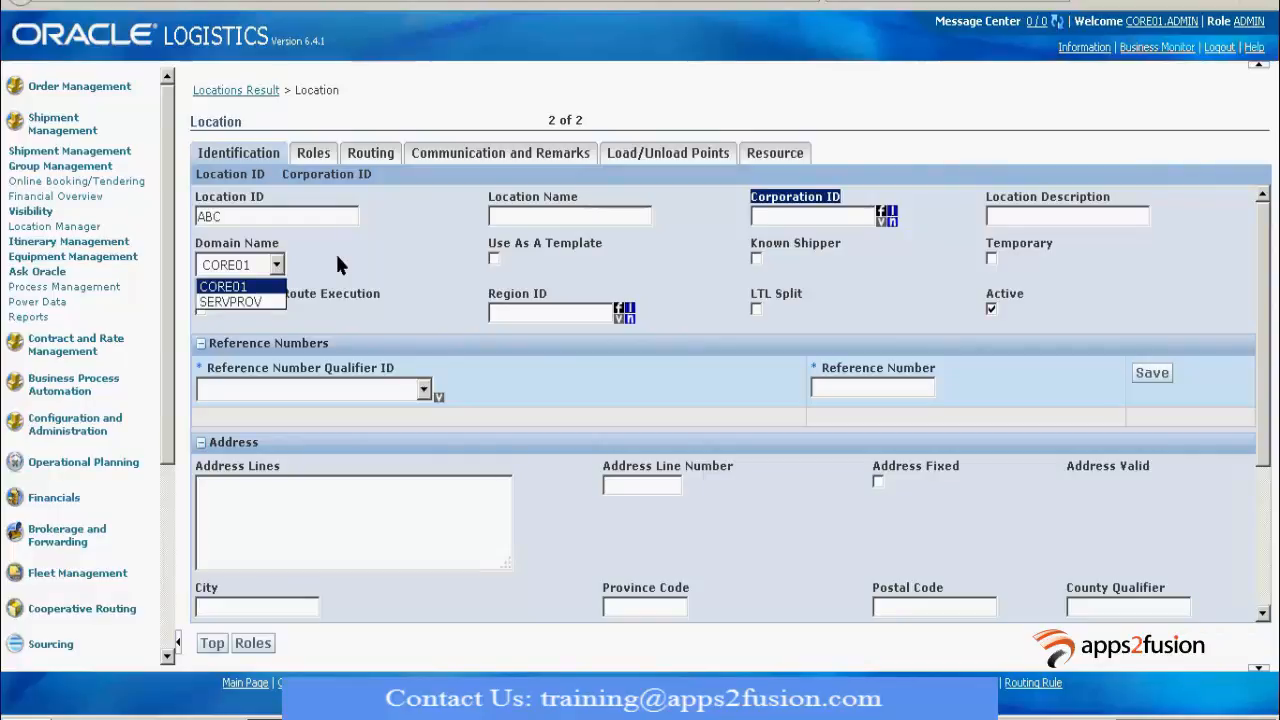
double_click(335, 251)
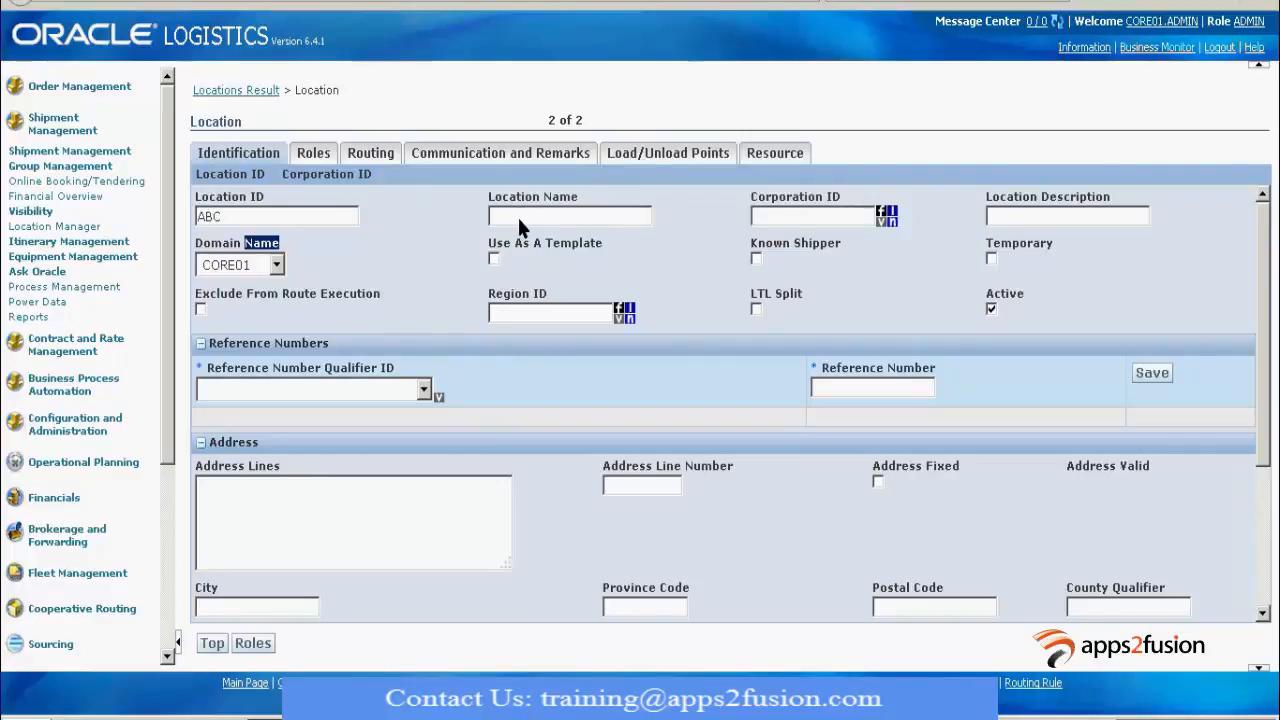
left_click(519, 213)
Set the new location's Reference Number Qualifier ID to GLOG and go to its Reference Number field
left_click_drag(1263, 330, 1272, 378)
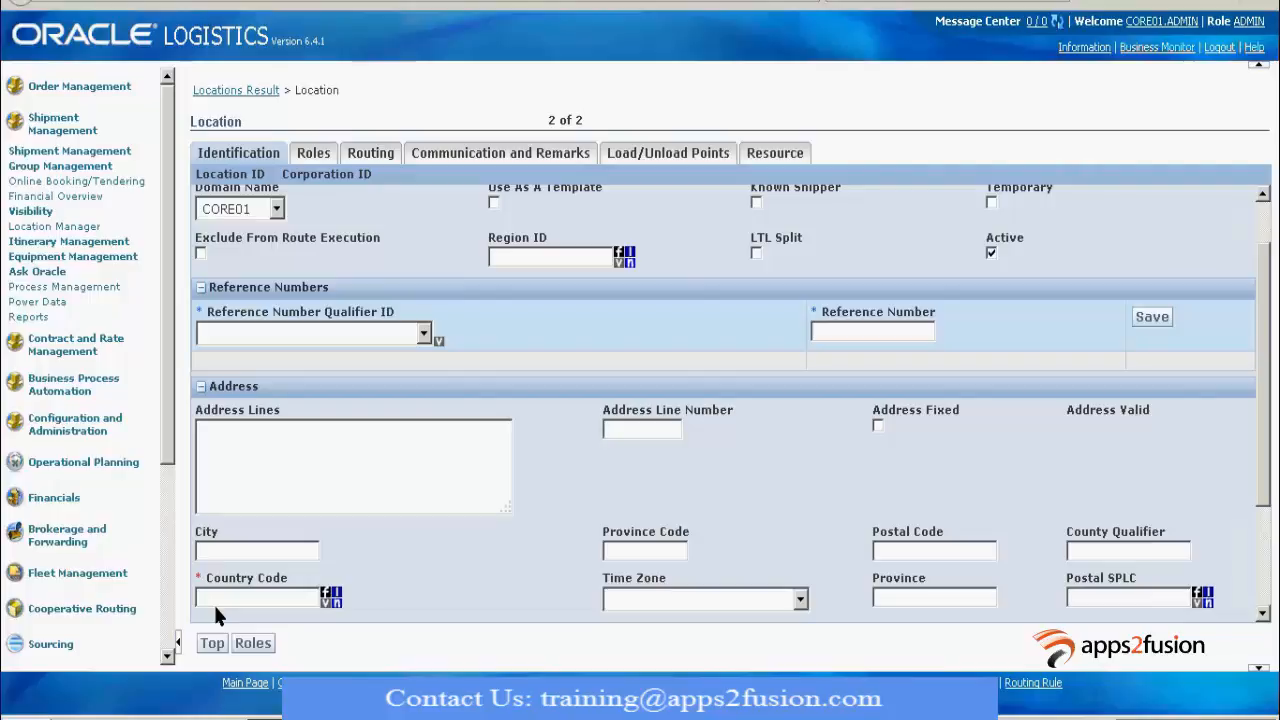
left_click(424, 336)
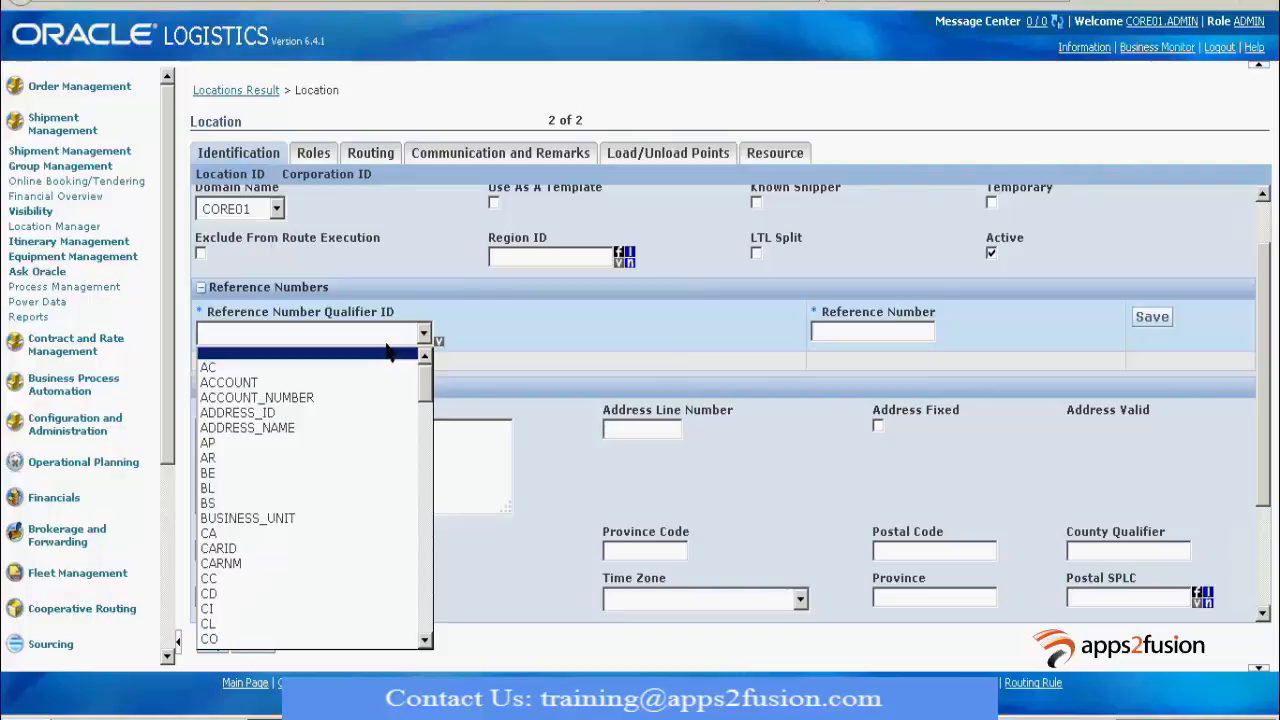
key("g")
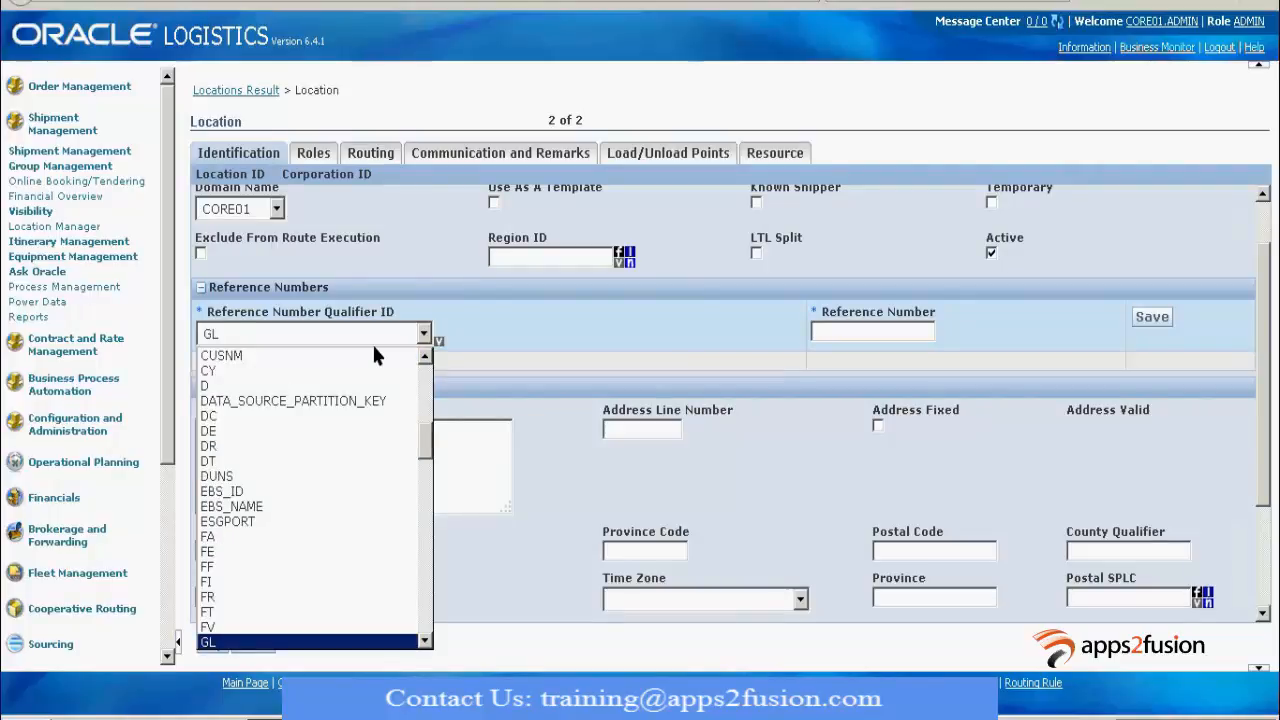
key("Down")
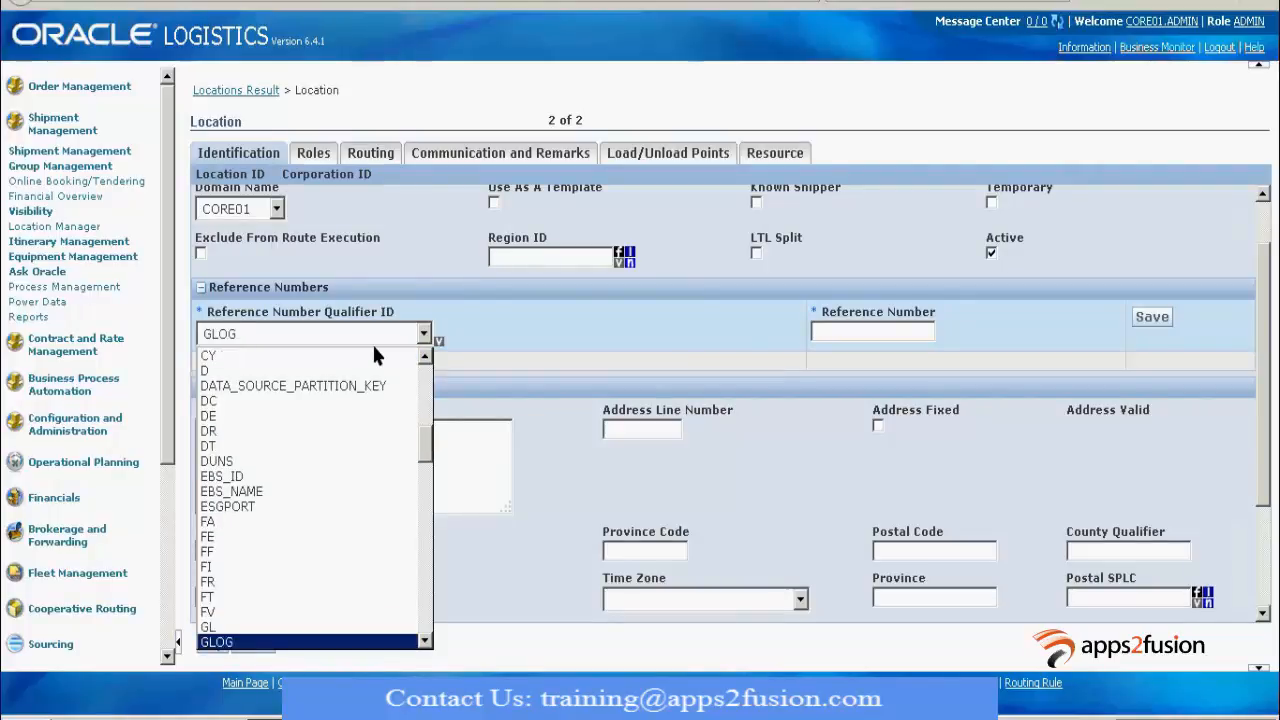
left_click(862, 331)
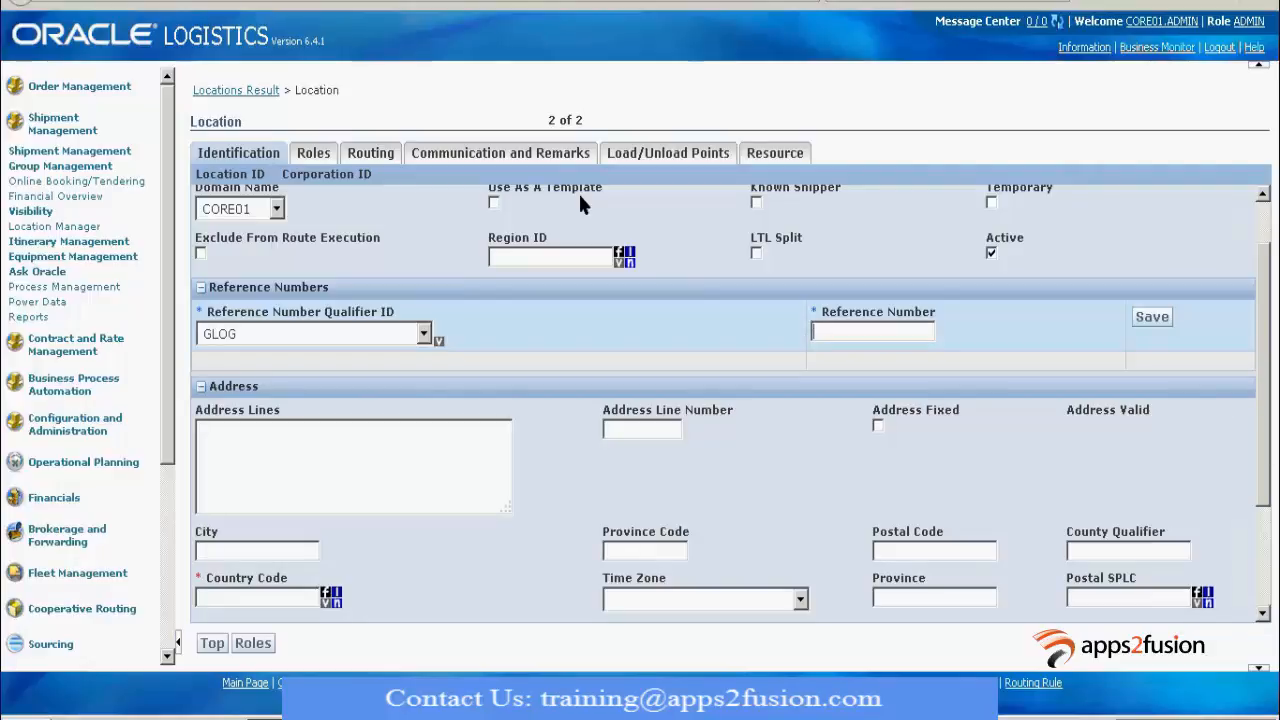
Review the new location's ID and look through the available reference number qualifiers
scroll(240, 207, "up", 1)
scroll(238, 207, "up", 1)
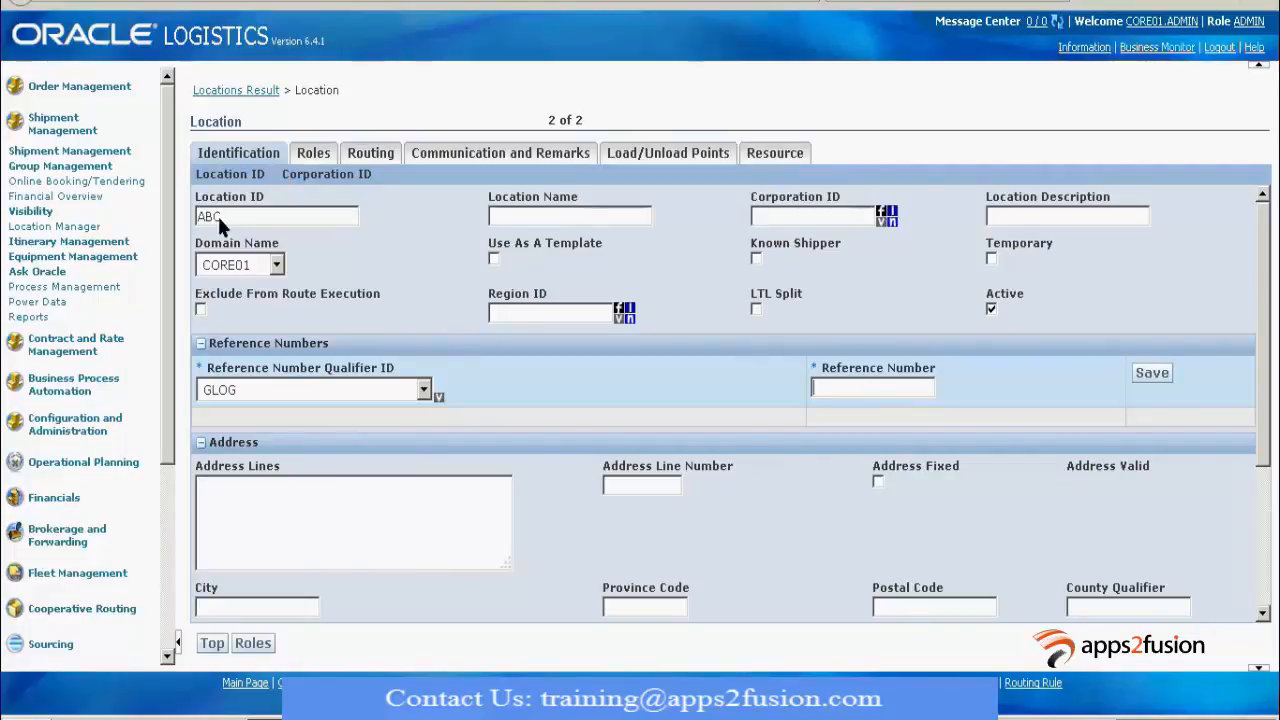
left_click_drag(219, 220, 173, 227)
left_click(424, 392)
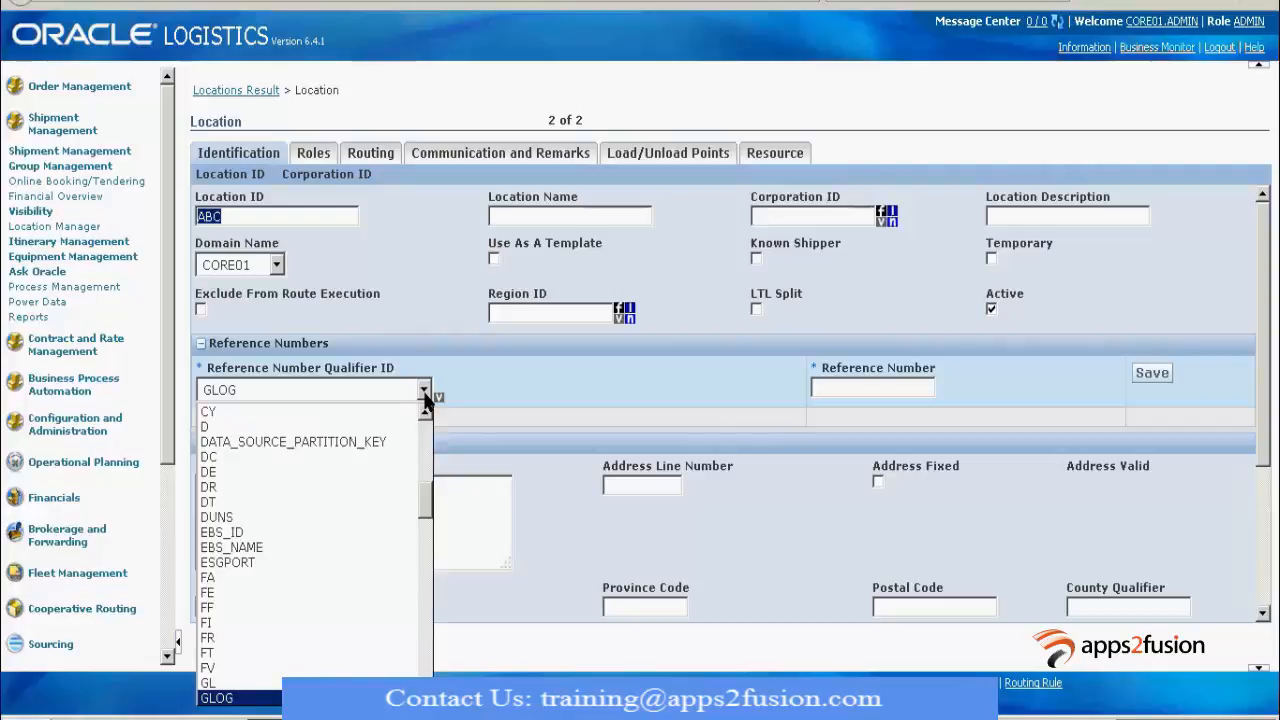
scroll(427, 540, "down", 1)
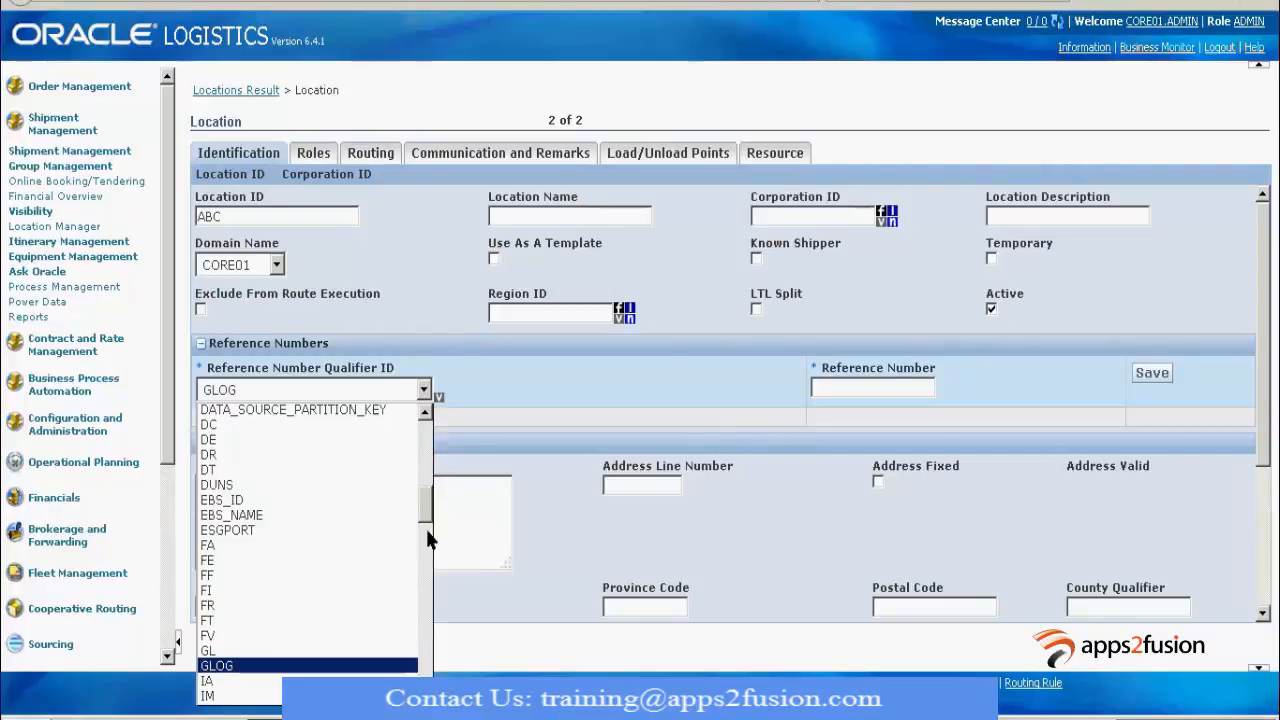
scroll(427, 540, "down", 12)
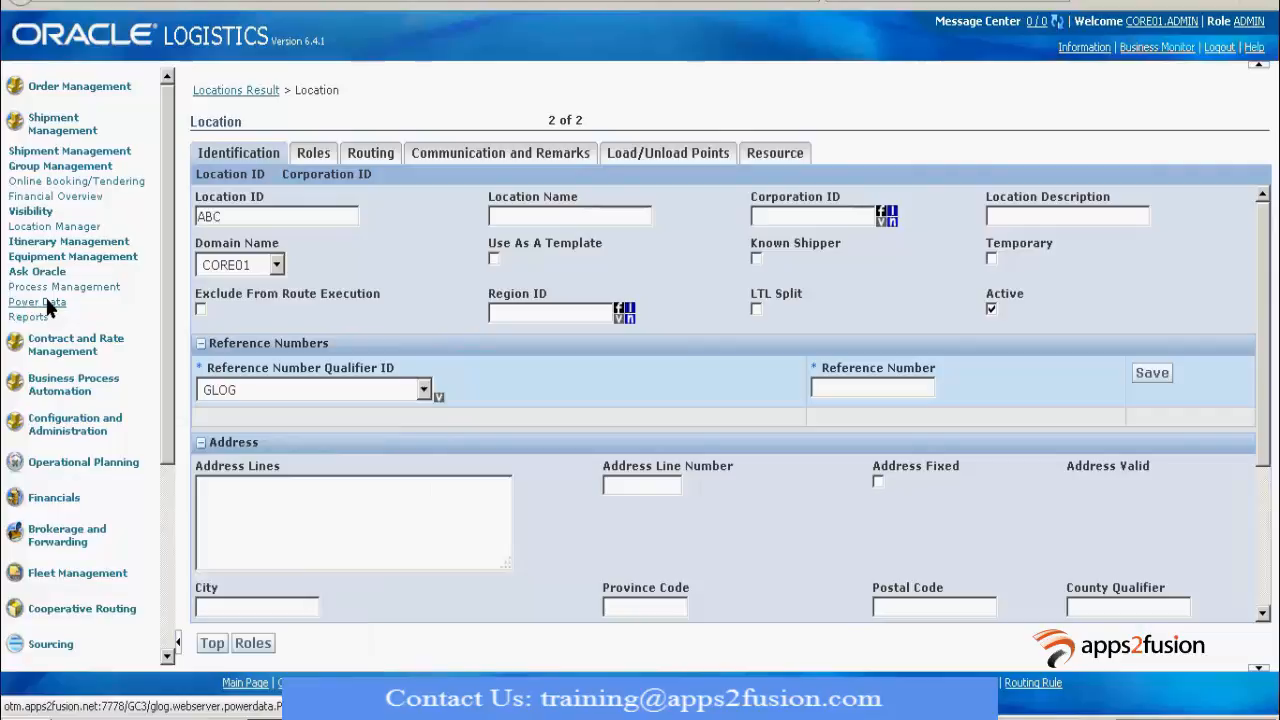
Open the Shipment Management Power Data separately from the location form and show its Qualifiers category
right_click(48, 308)
left_click(105, 315)
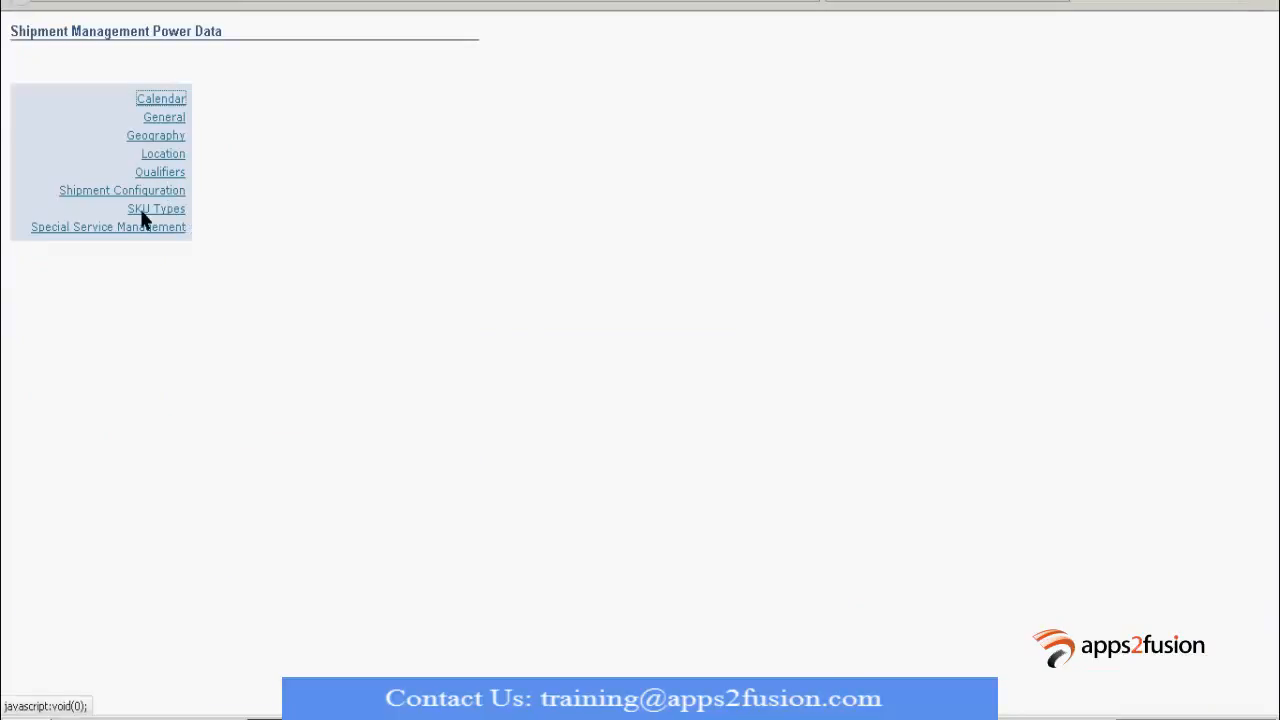
left_click(161, 174)
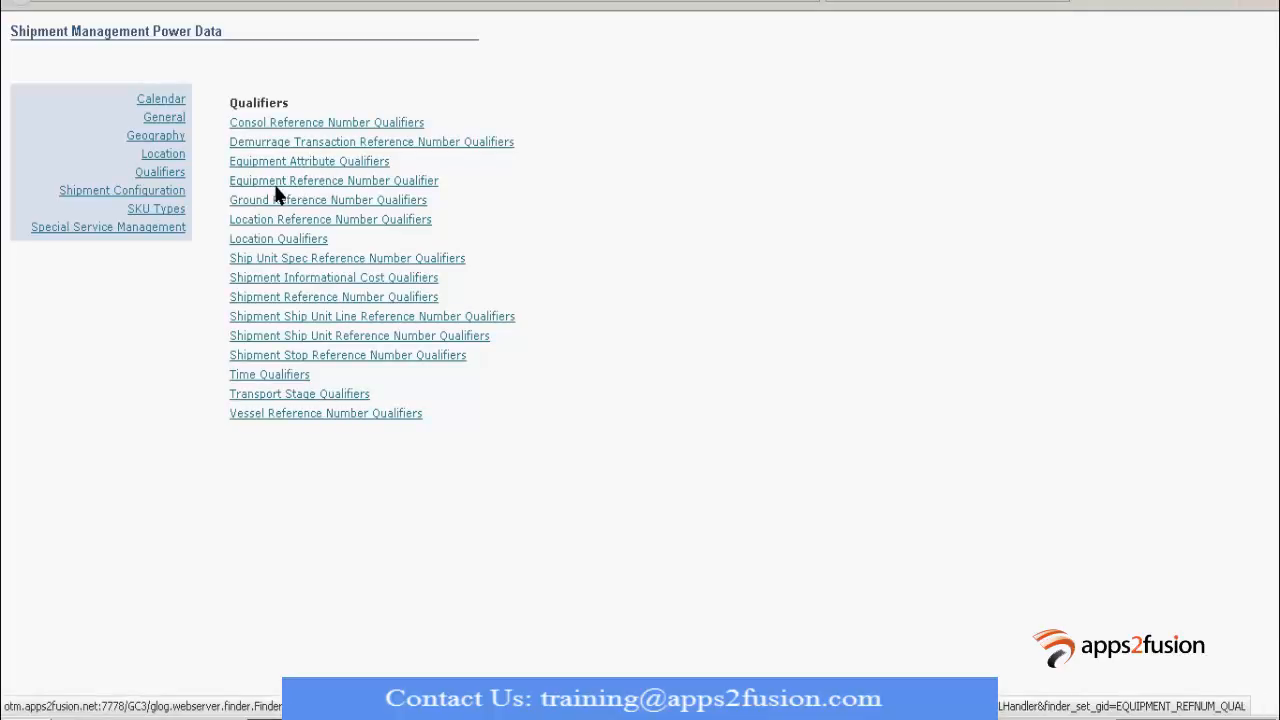
Open the Equipment Reference Number Qualifier finder in a new tab and start a new qualifier record
right_click(364, 189)
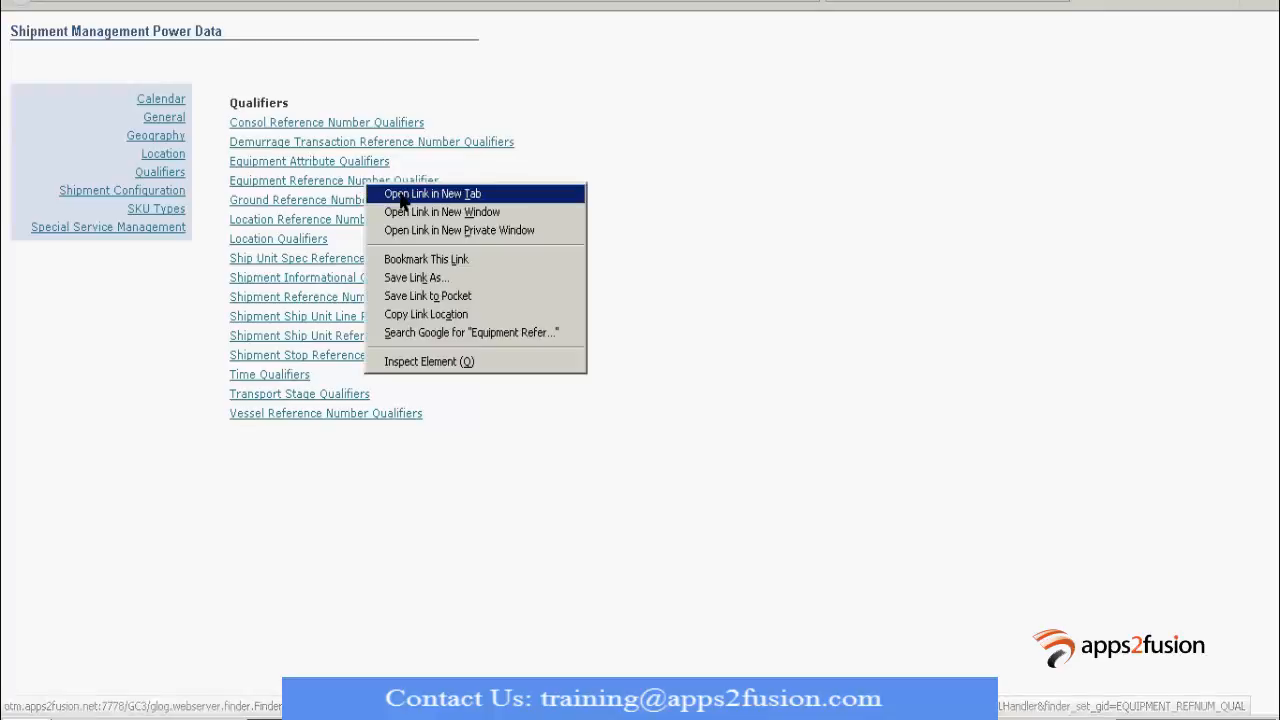
left_click(399, 194)
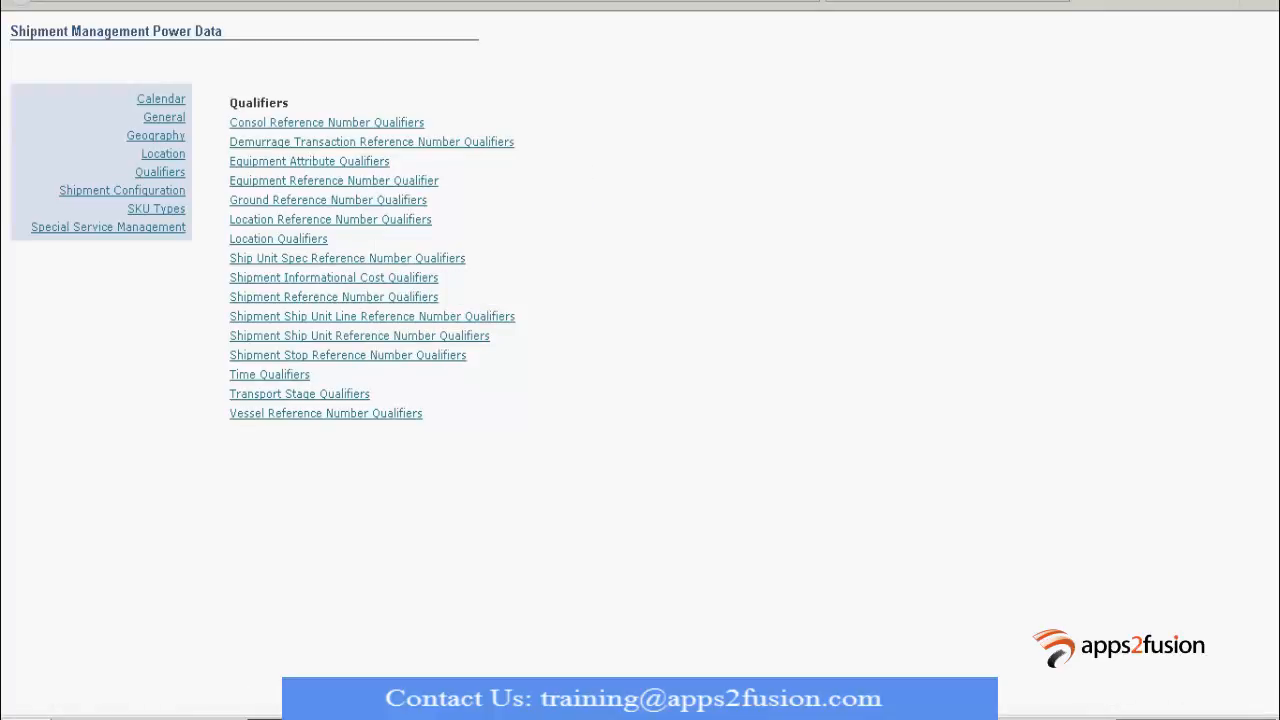
key("ctrl+Tab")
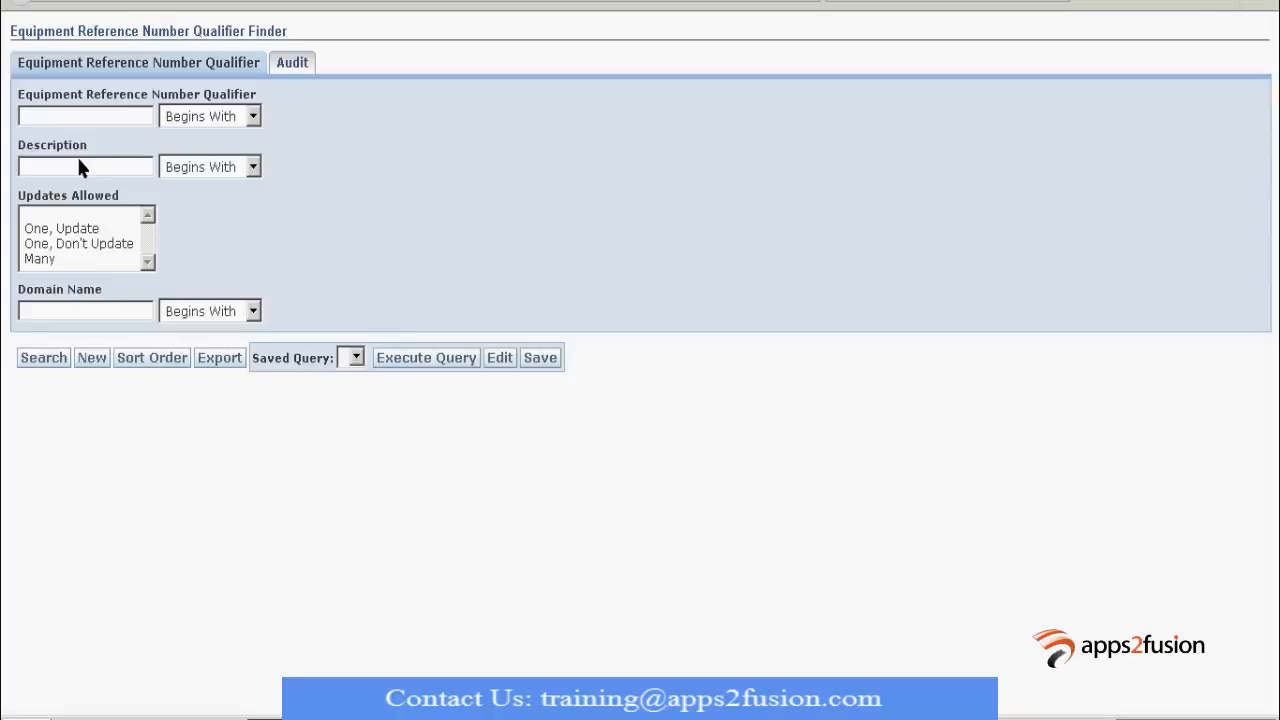
left_click(92, 362)
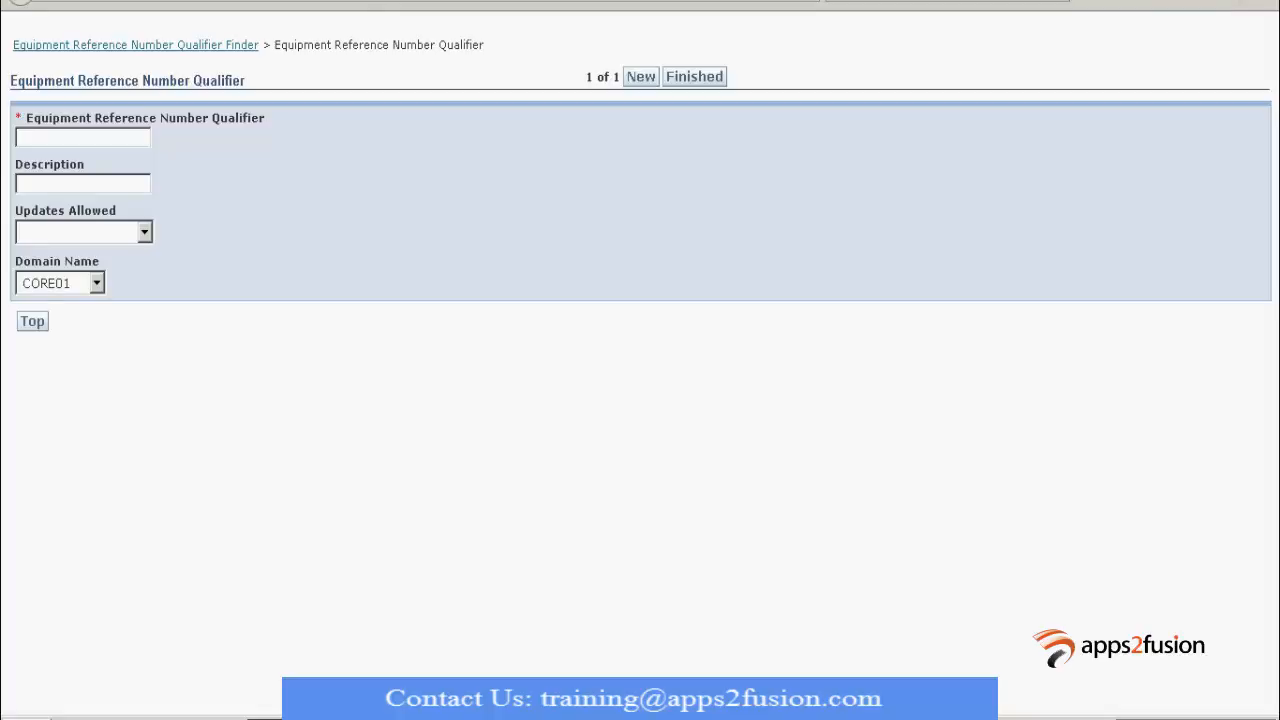
Close the equipment qualifier page, show the Order Management entries, and look through the location's available reference number qualifiers
key("ctrl+w")
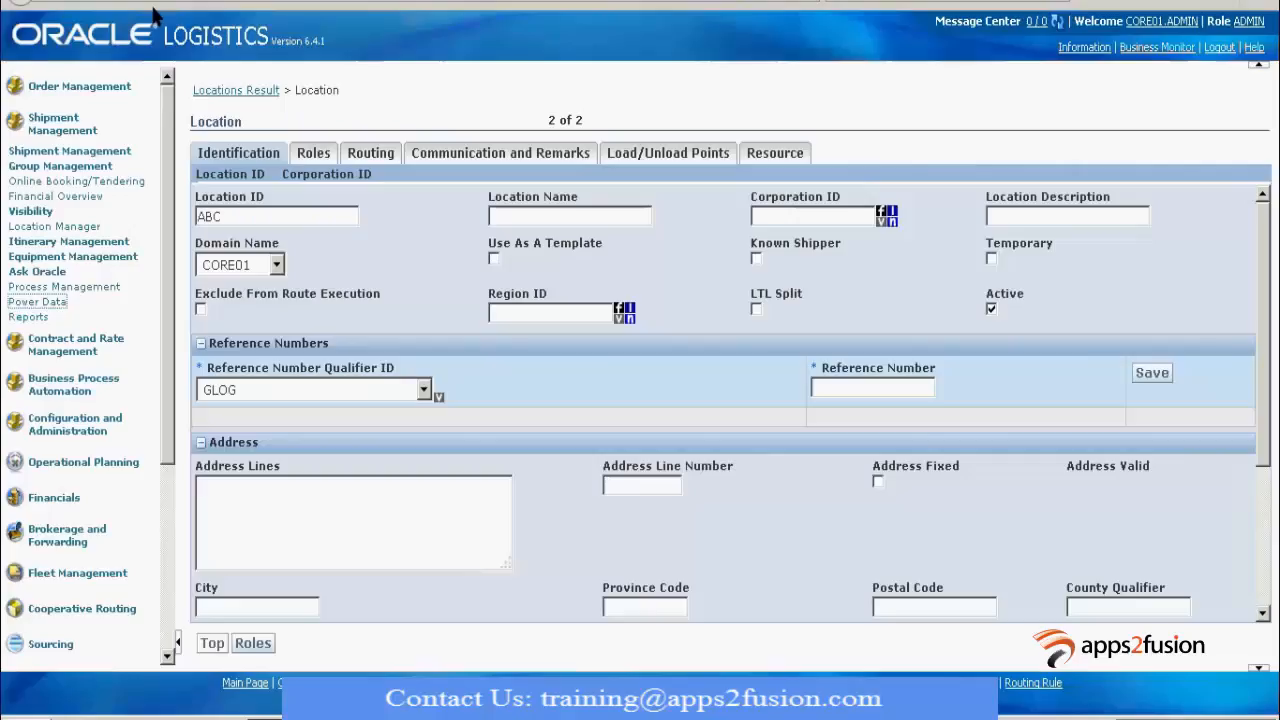
left_click(81, 84)
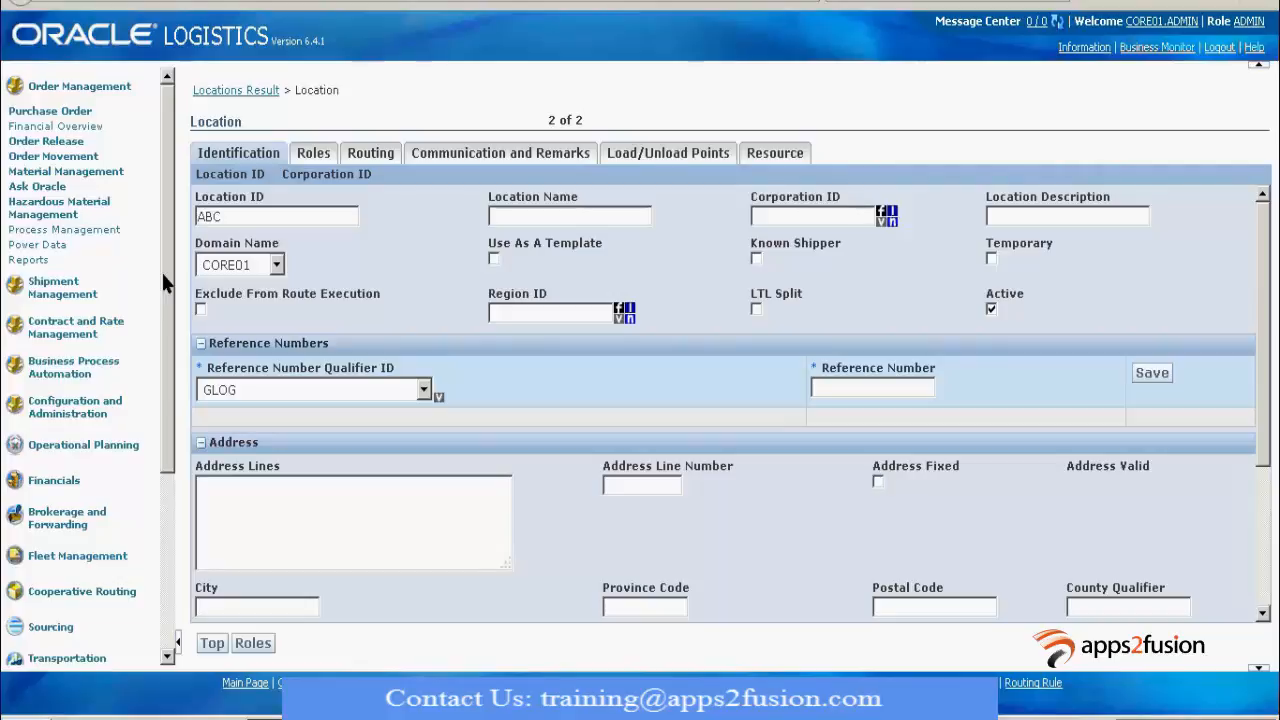
left_click(424, 391)
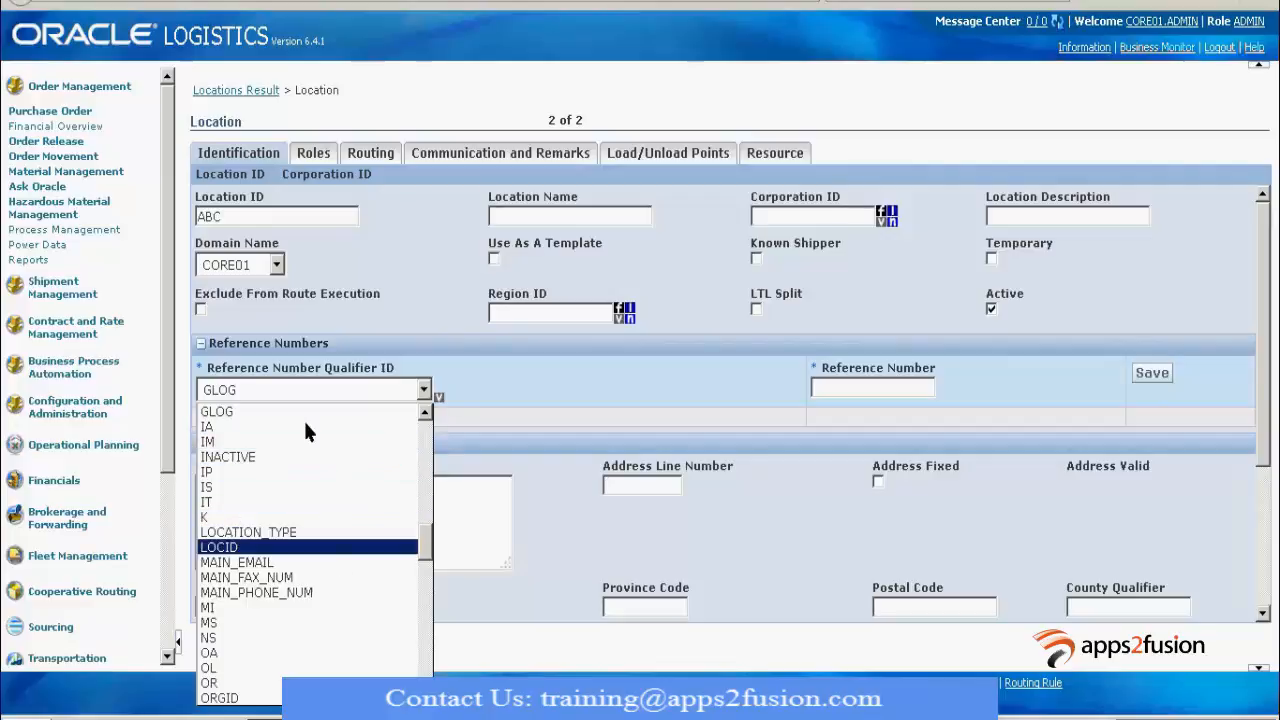
left_click(605, 378)
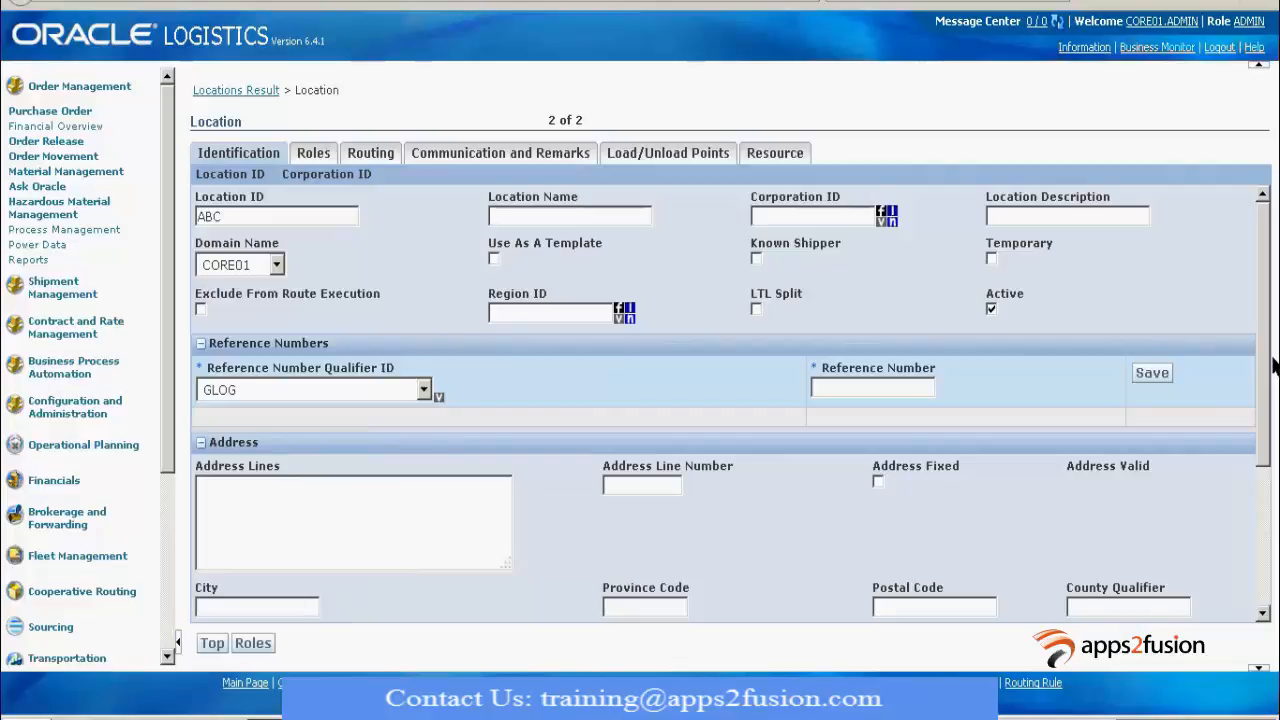
Set the Country Code in the new location's Address section to USA
left_click_drag(1274, 367, 1267, 505)
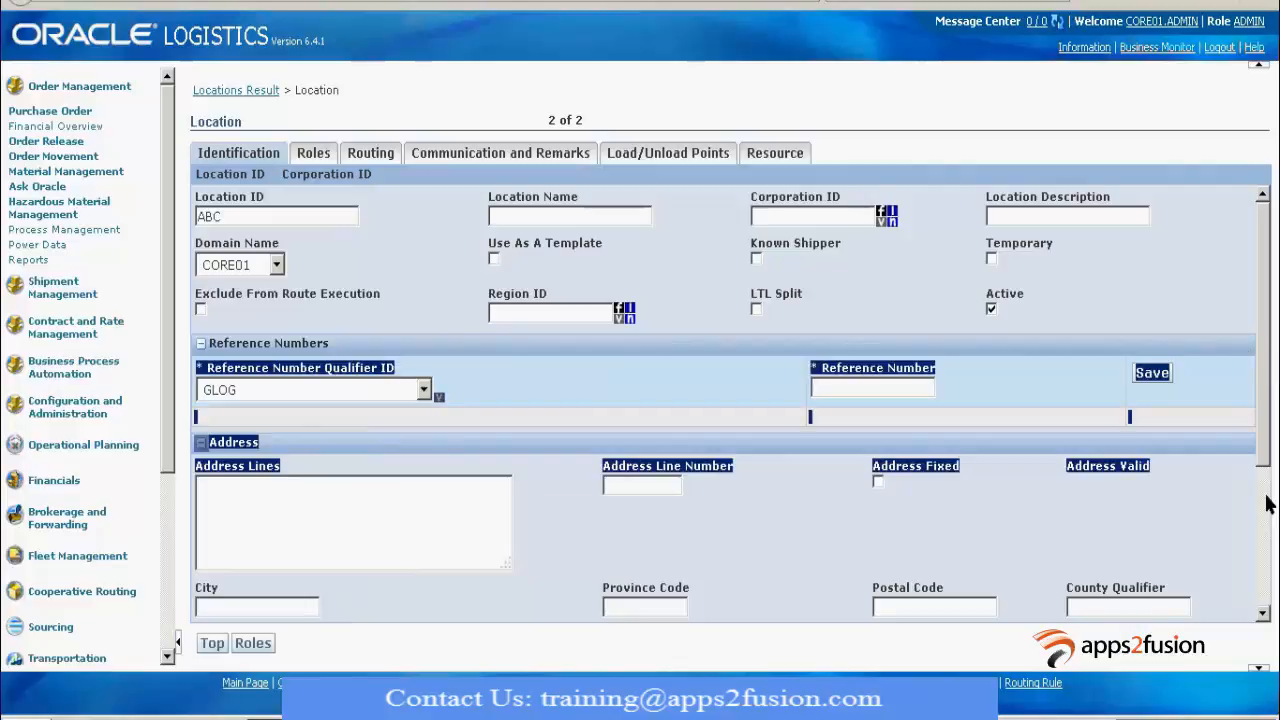
scroll(1267, 505, "down", 1)
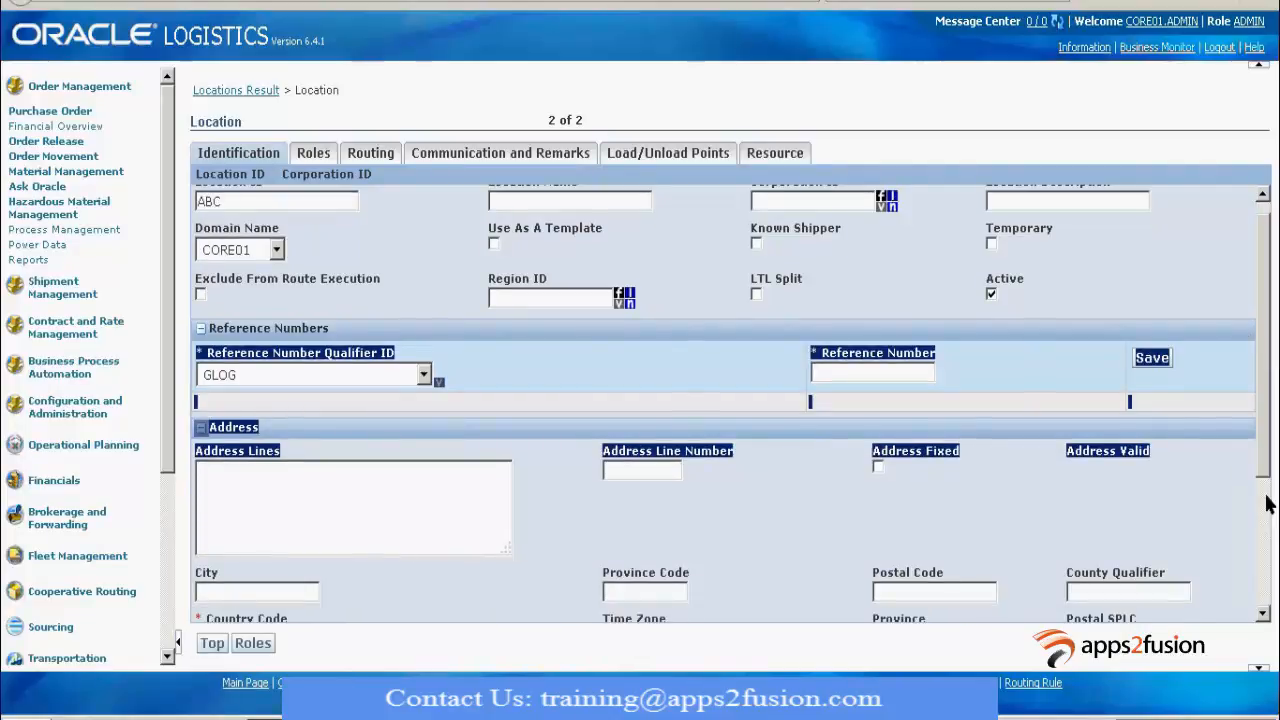
scroll(255, 497, "down", 3)
left_click(255, 497)
type("us")
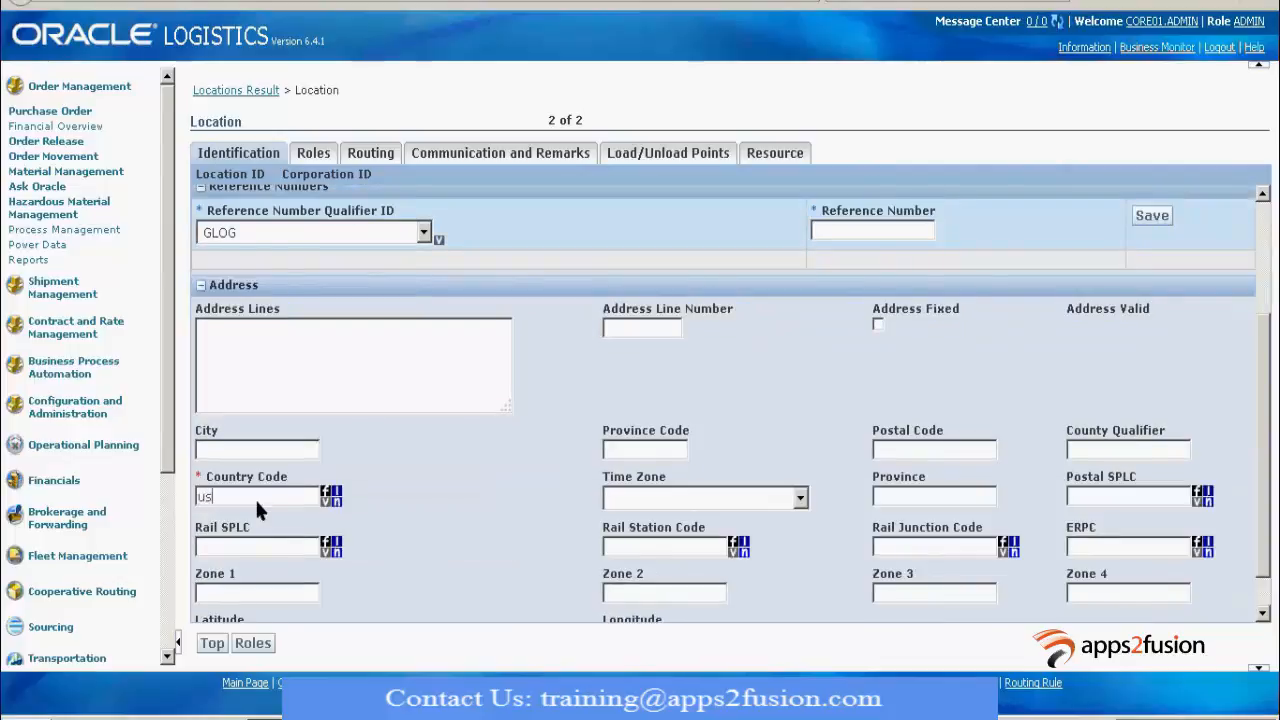
type("a")
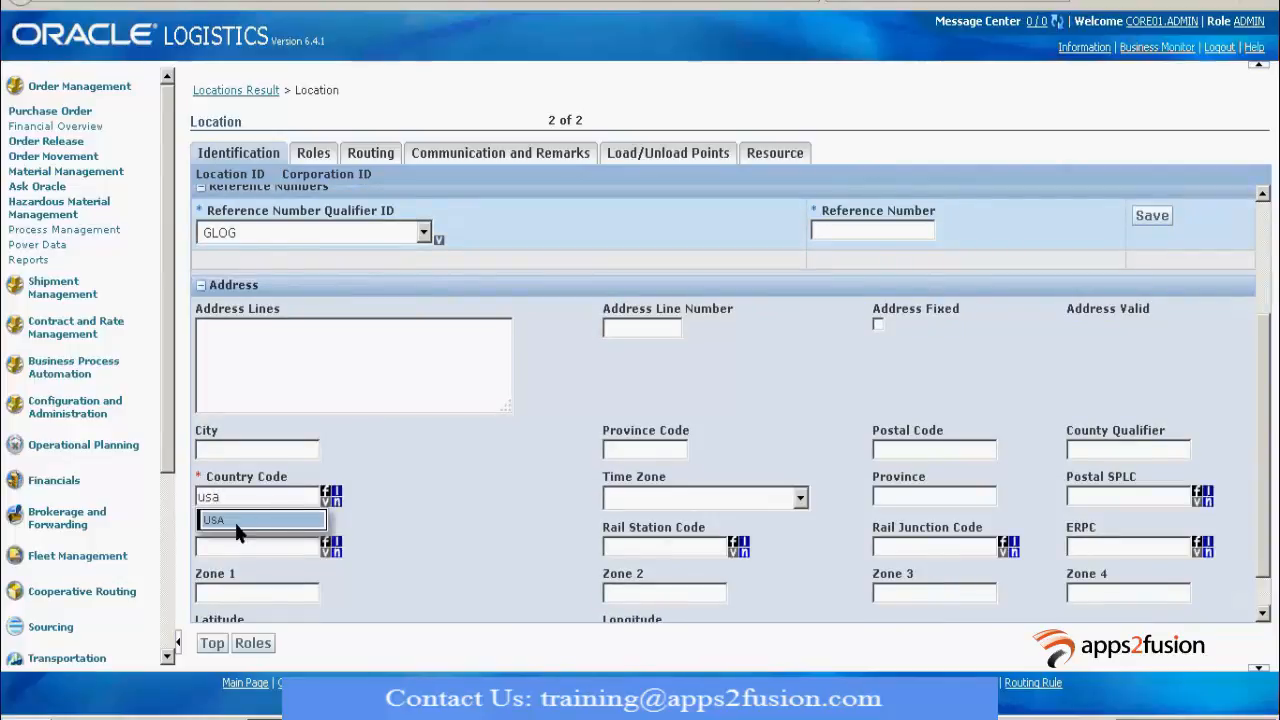
left_click(239, 521)
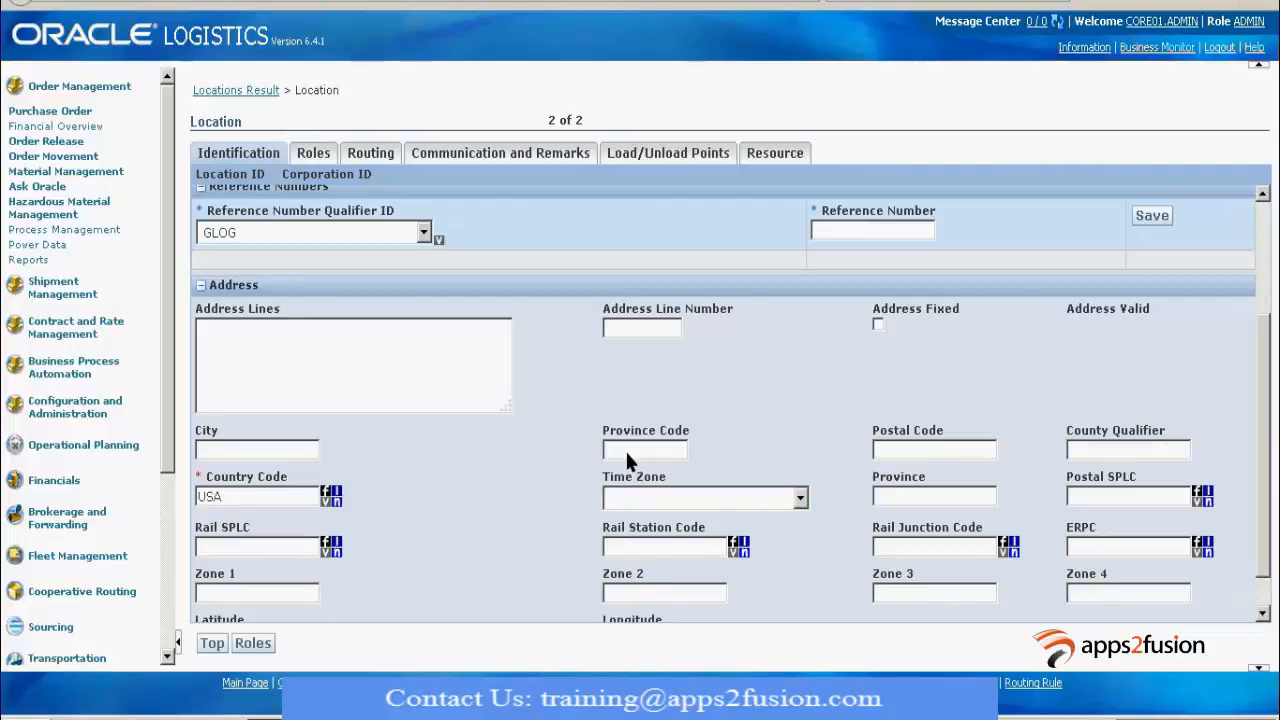
Try to proceed from the location's Identification details to its Roles section
scroll(625, 448, "down", 1)
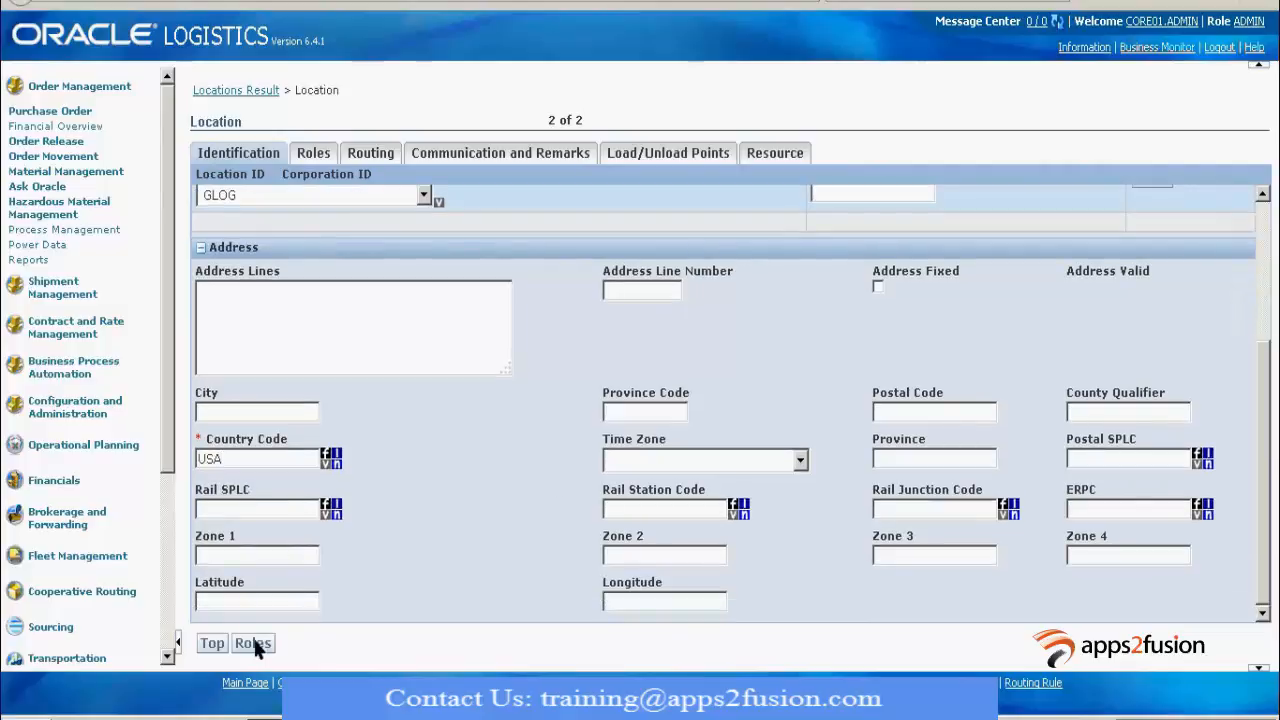
left_click(253, 644)
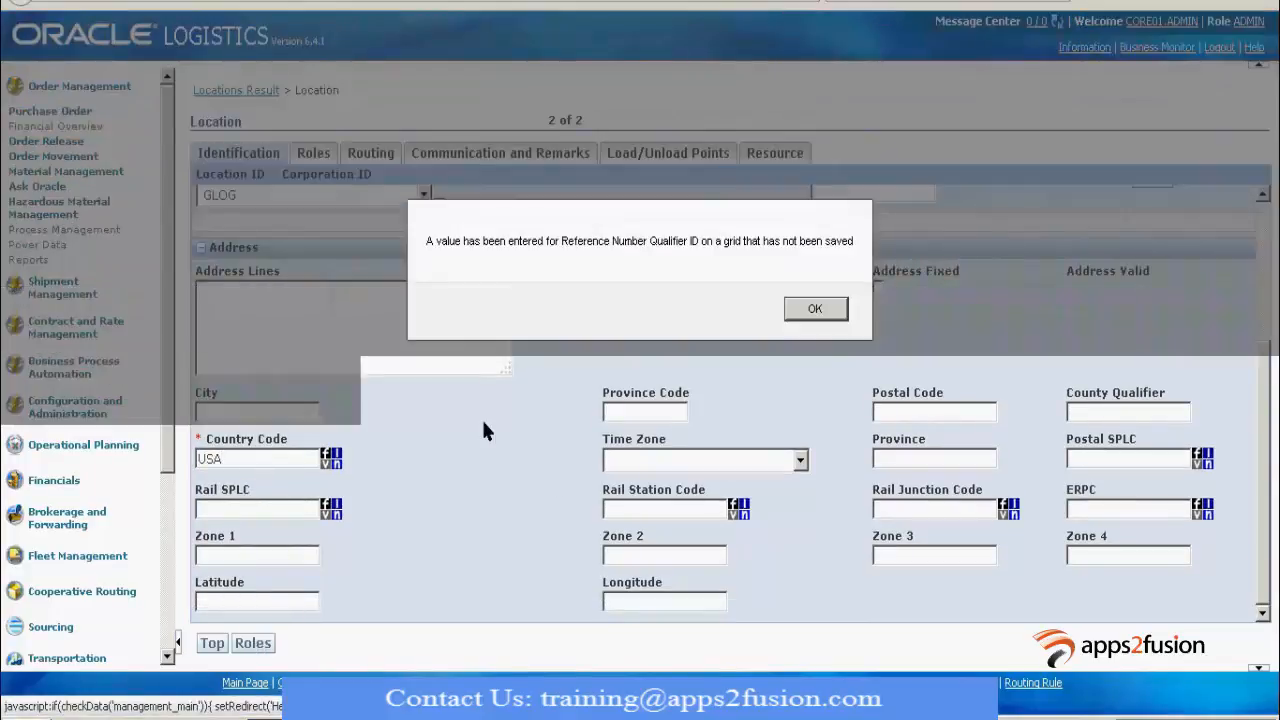
left_click(814, 310)
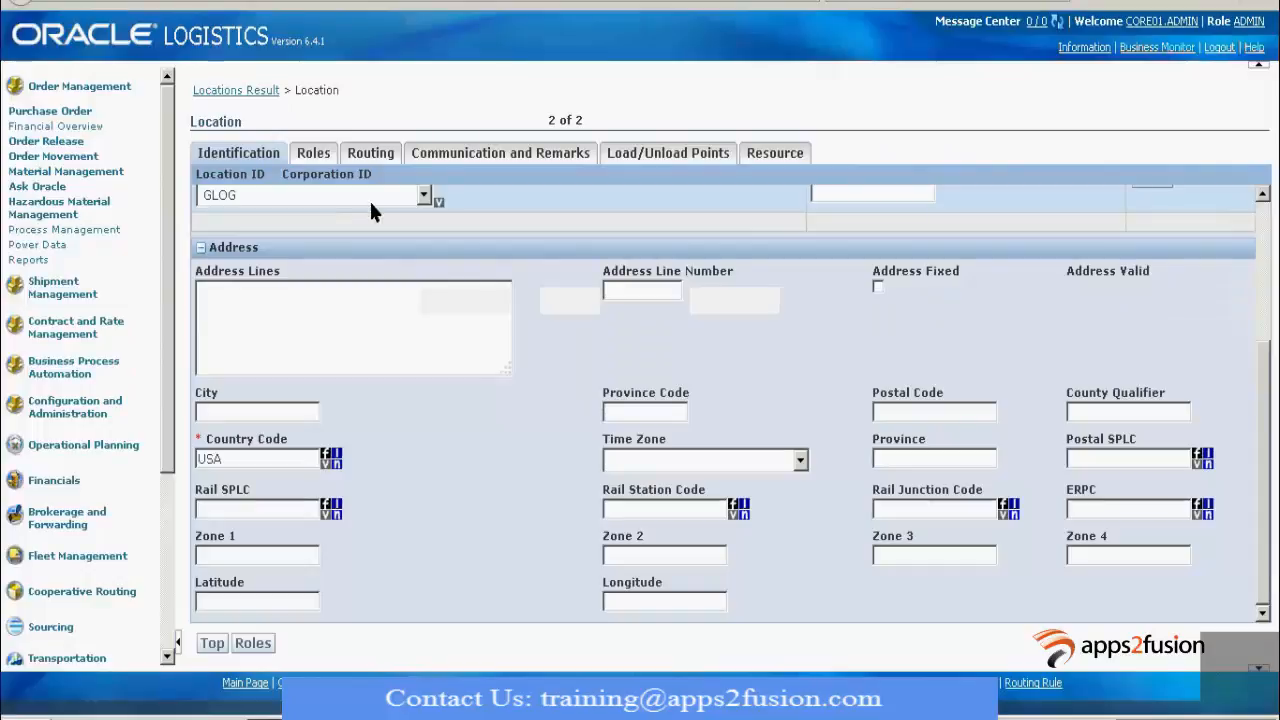
Clear the Reference Number Qualifier ID by choosing the blank entry
left_click(369, 198)
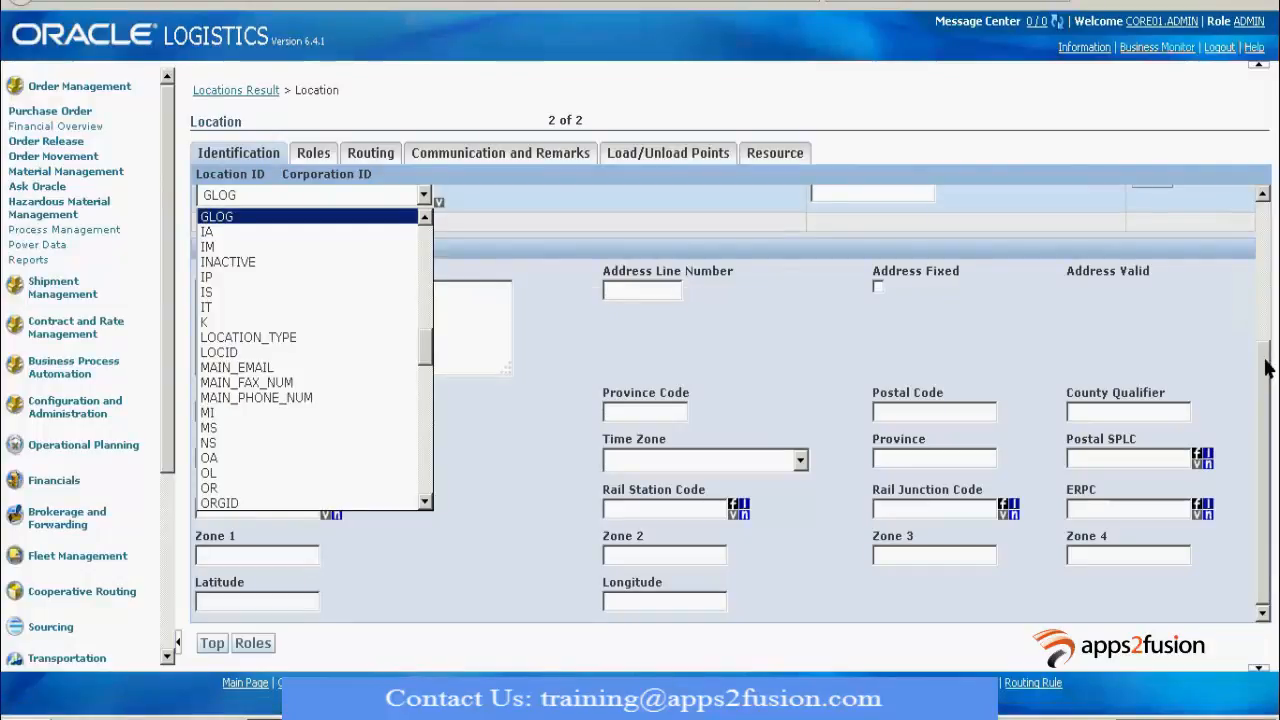
left_click_drag(1265, 368, 1265, 362)
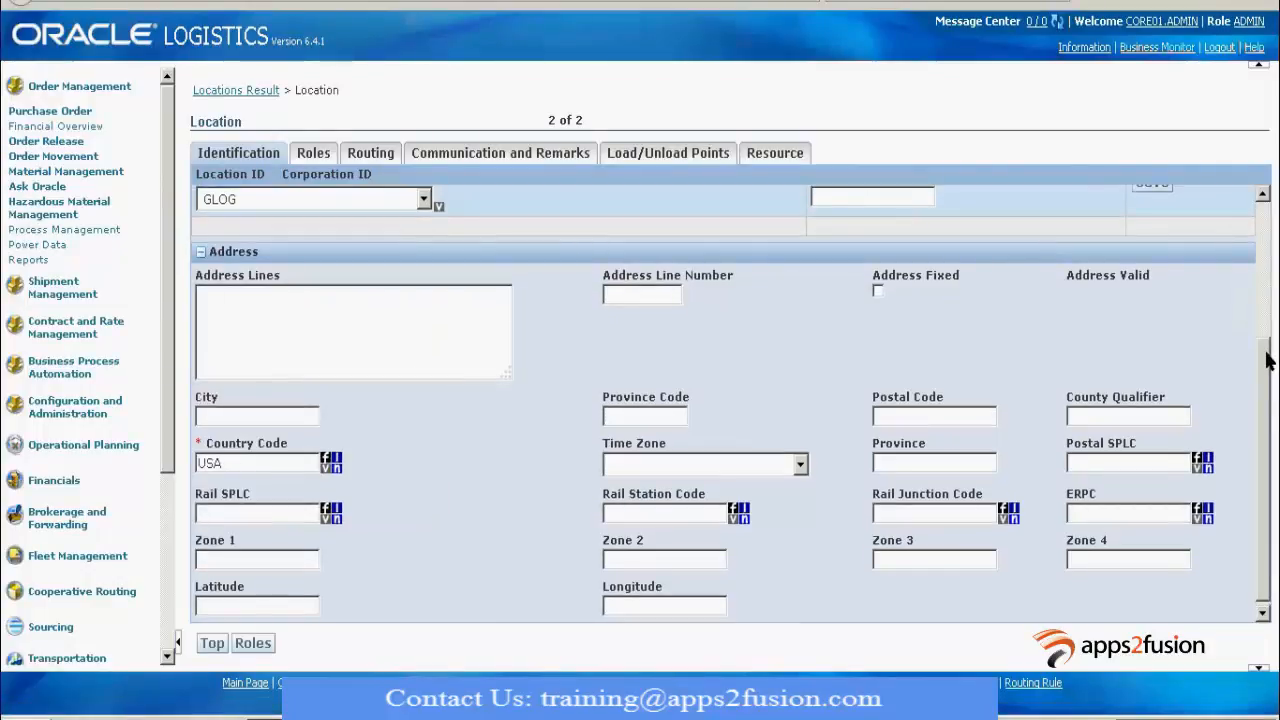
scroll(660, 330, "up", 3)
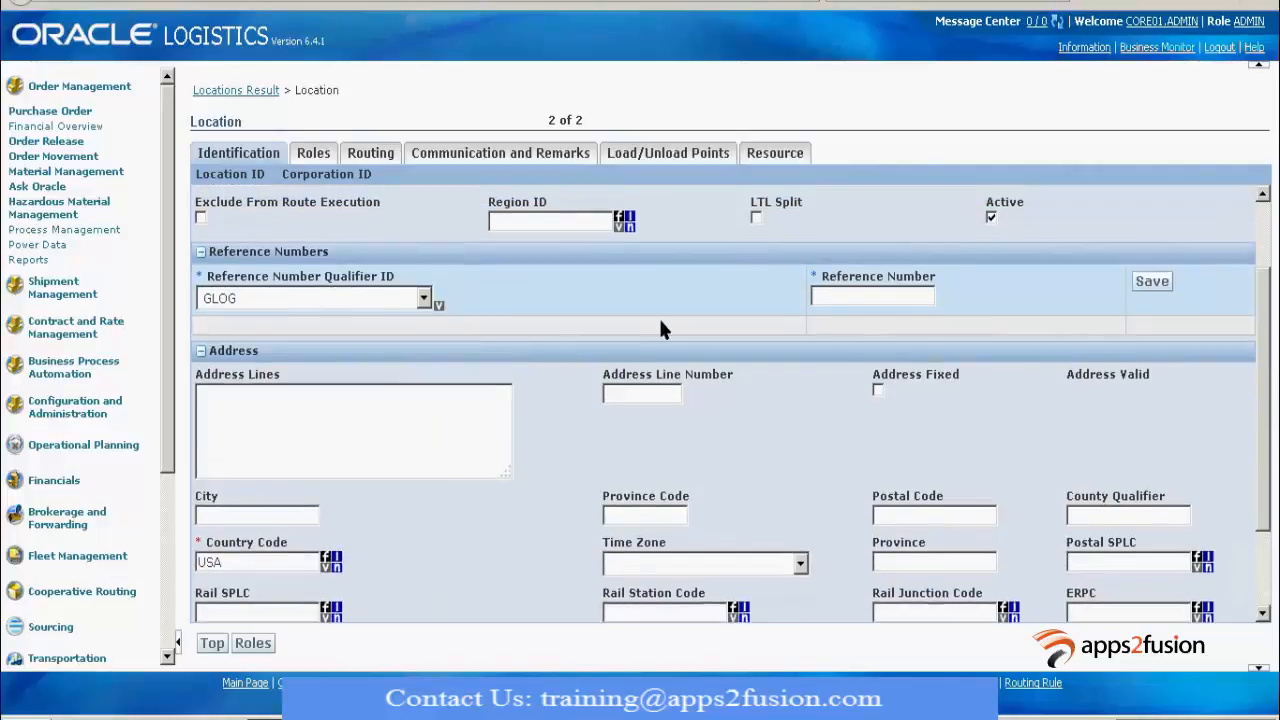
left_click(424, 300)
scroll(281, 343, "up", 10)
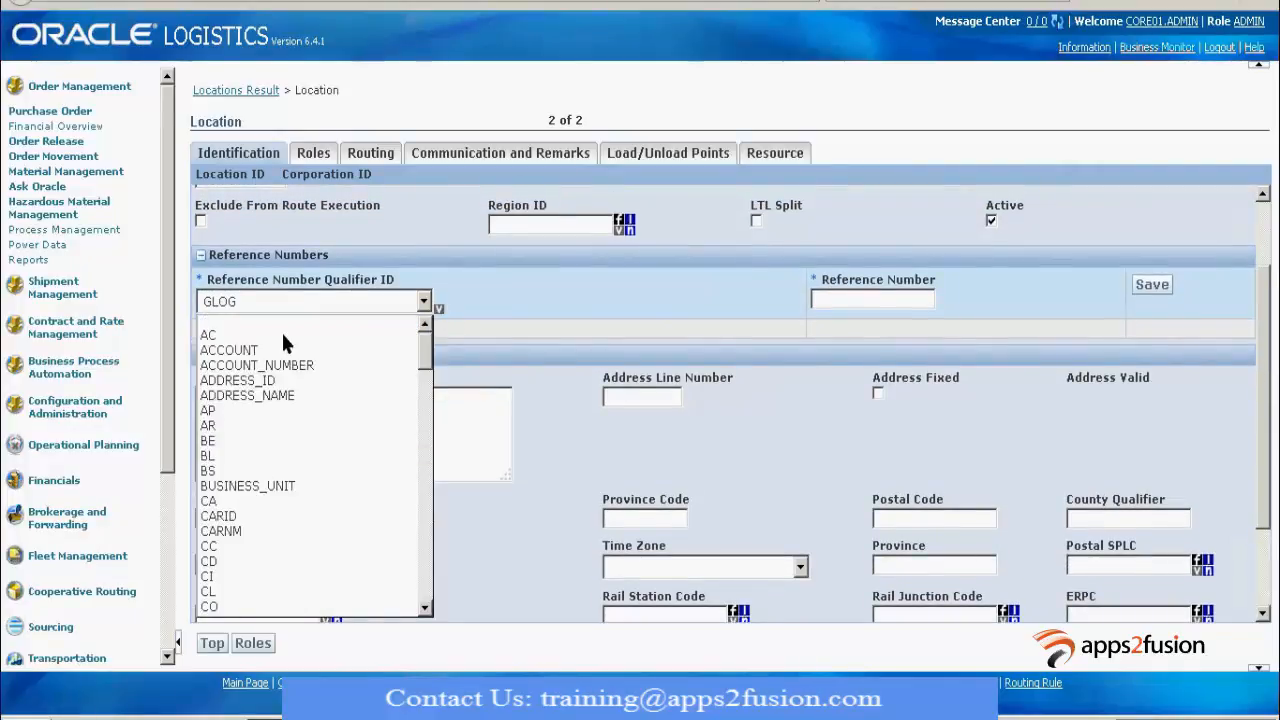
left_click(1273, 385)
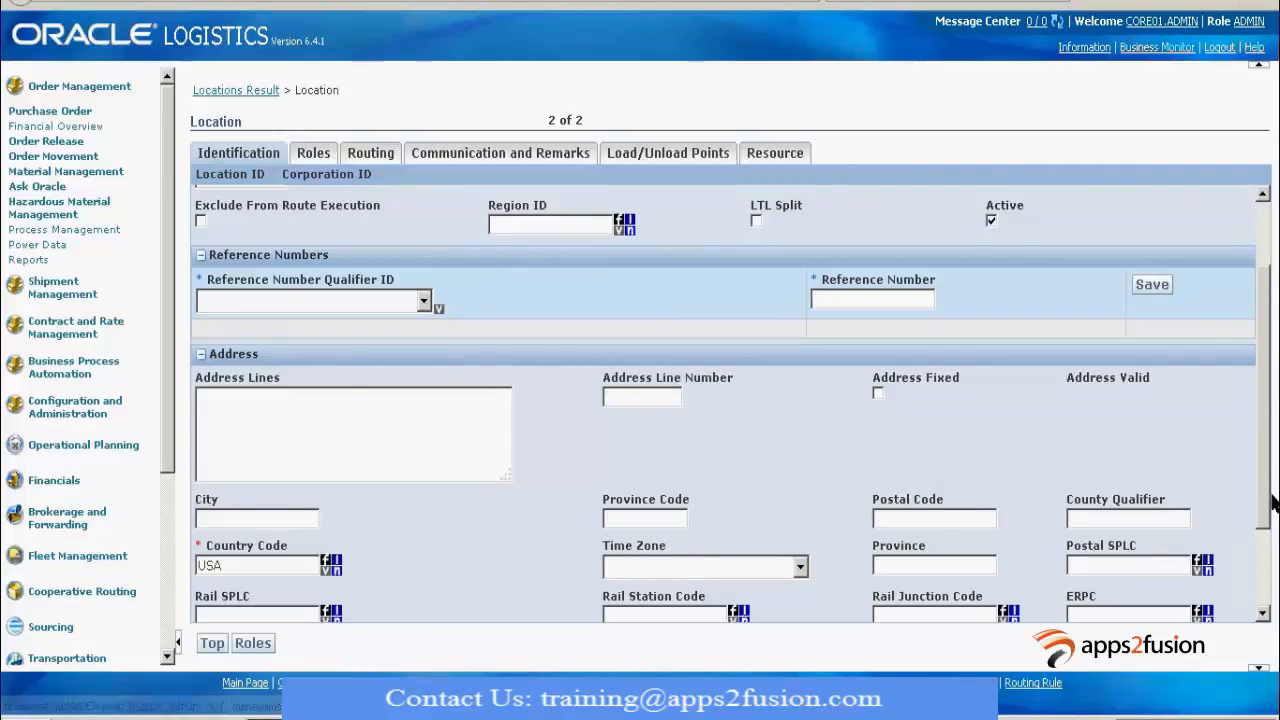
Proceed to the location's Roles section and save a new location role profile with Location Role SHIPFROM/SHIPTO
scroll(760, 580, "down", 2)
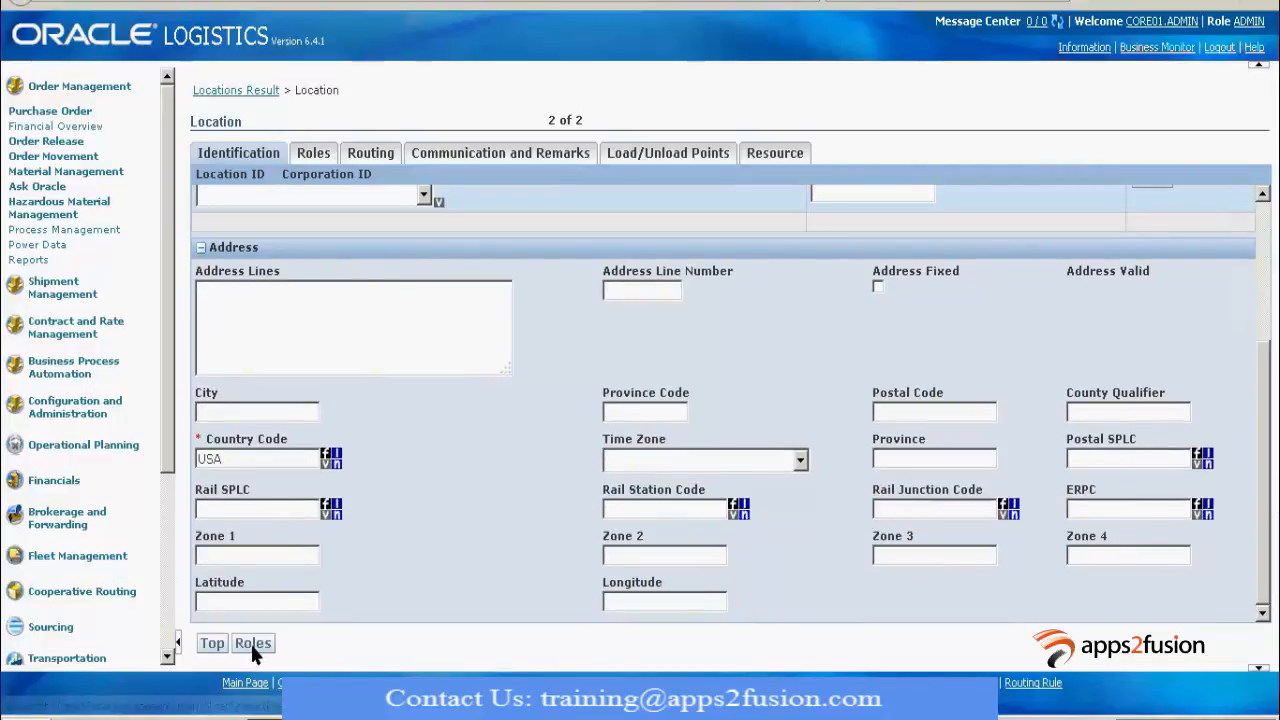
left_click(250, 643)
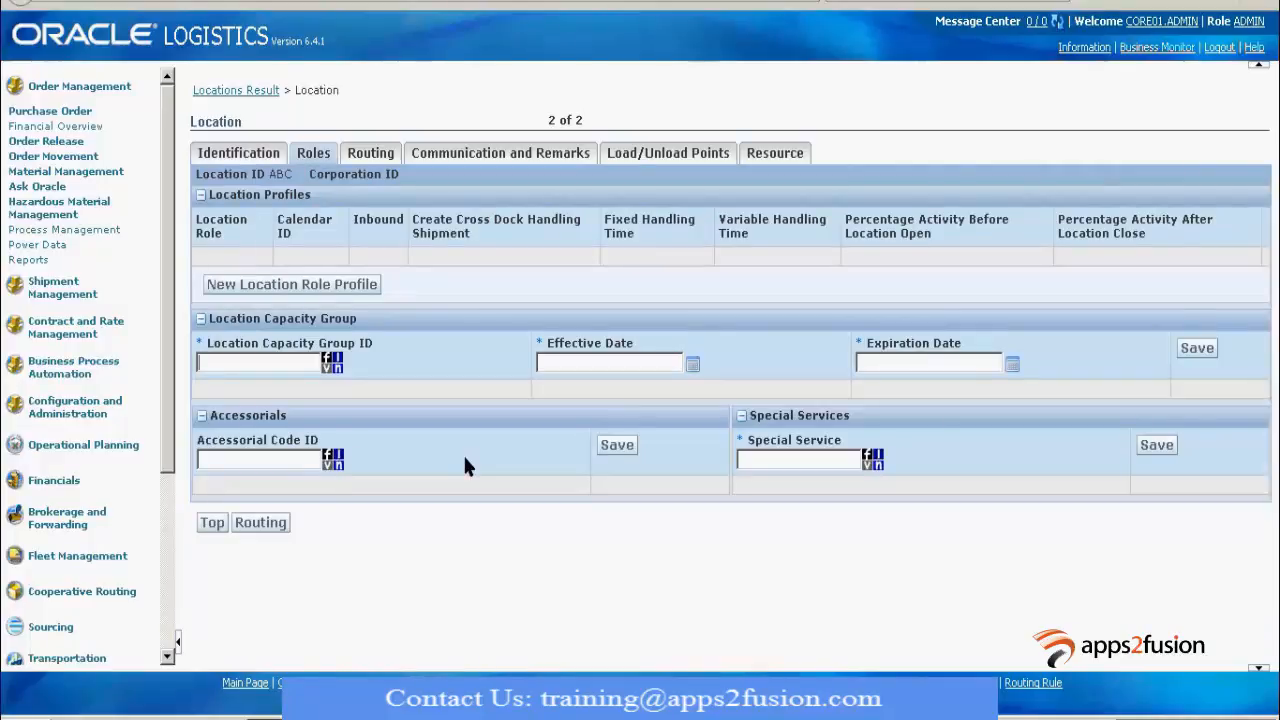
left_click(322, 284)
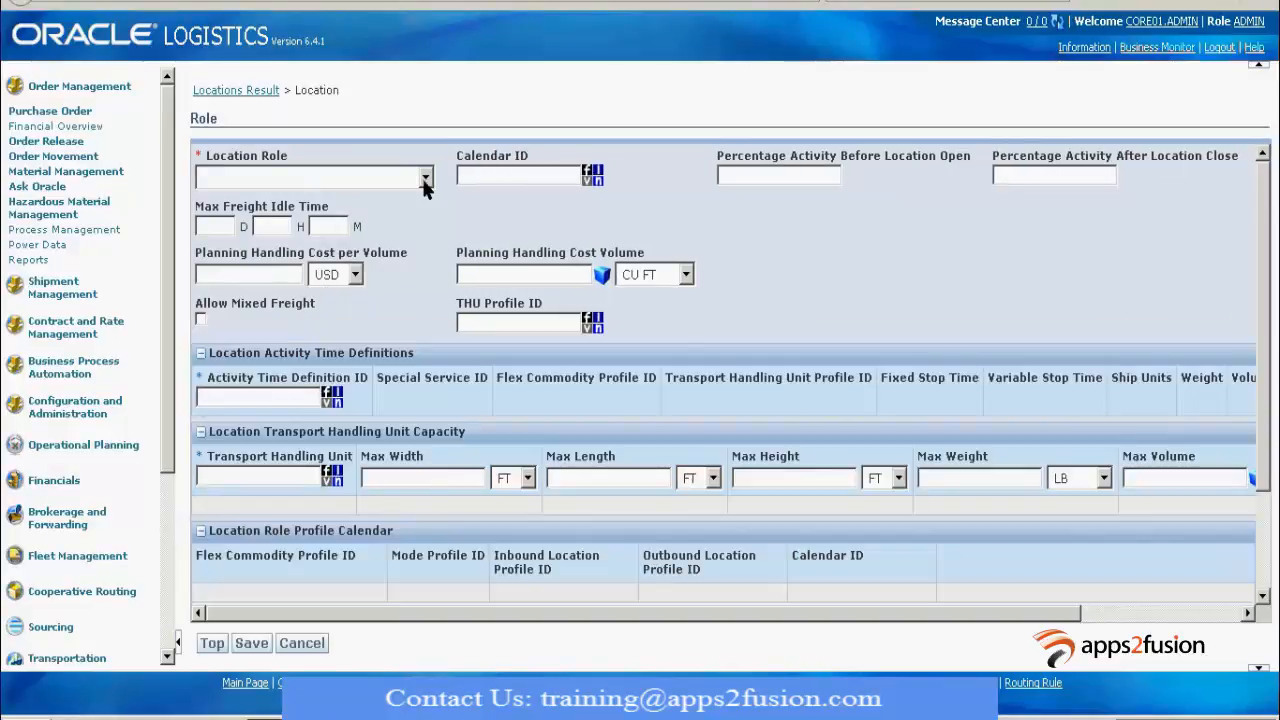
left_click(425, 178)
left_click(425, 178)
left_click(425, 178)
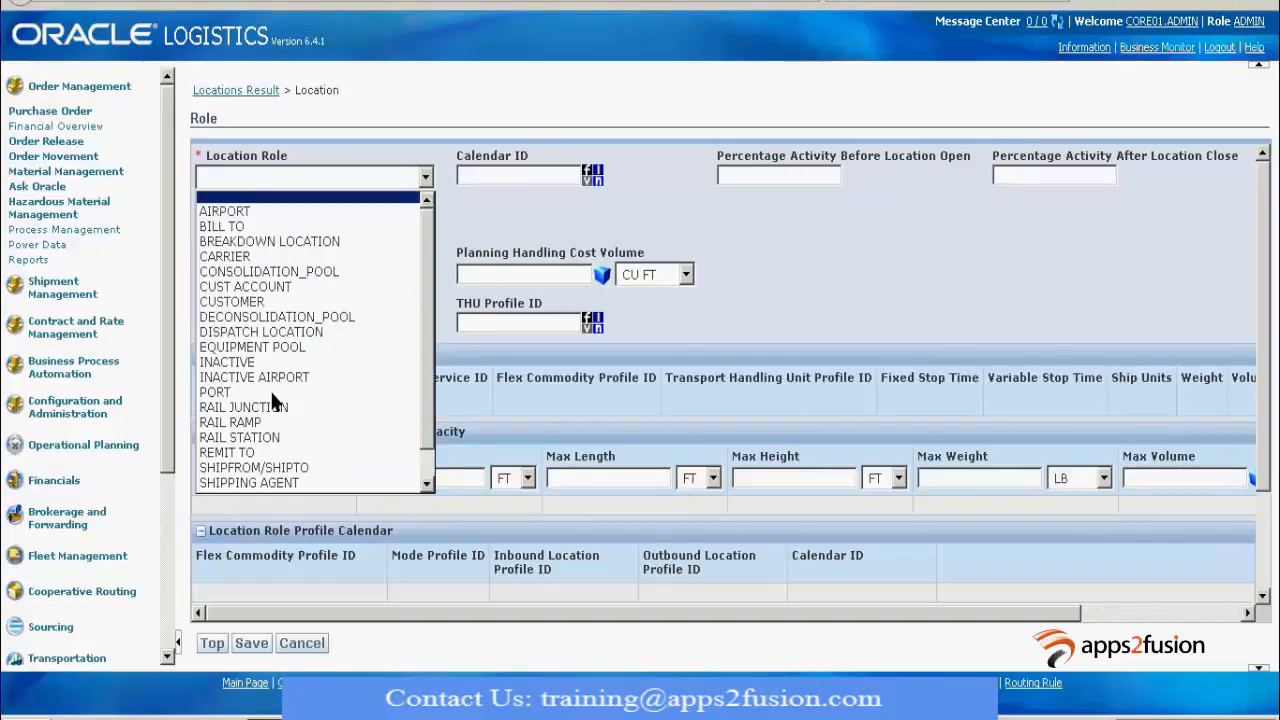
left_click(245, 470)
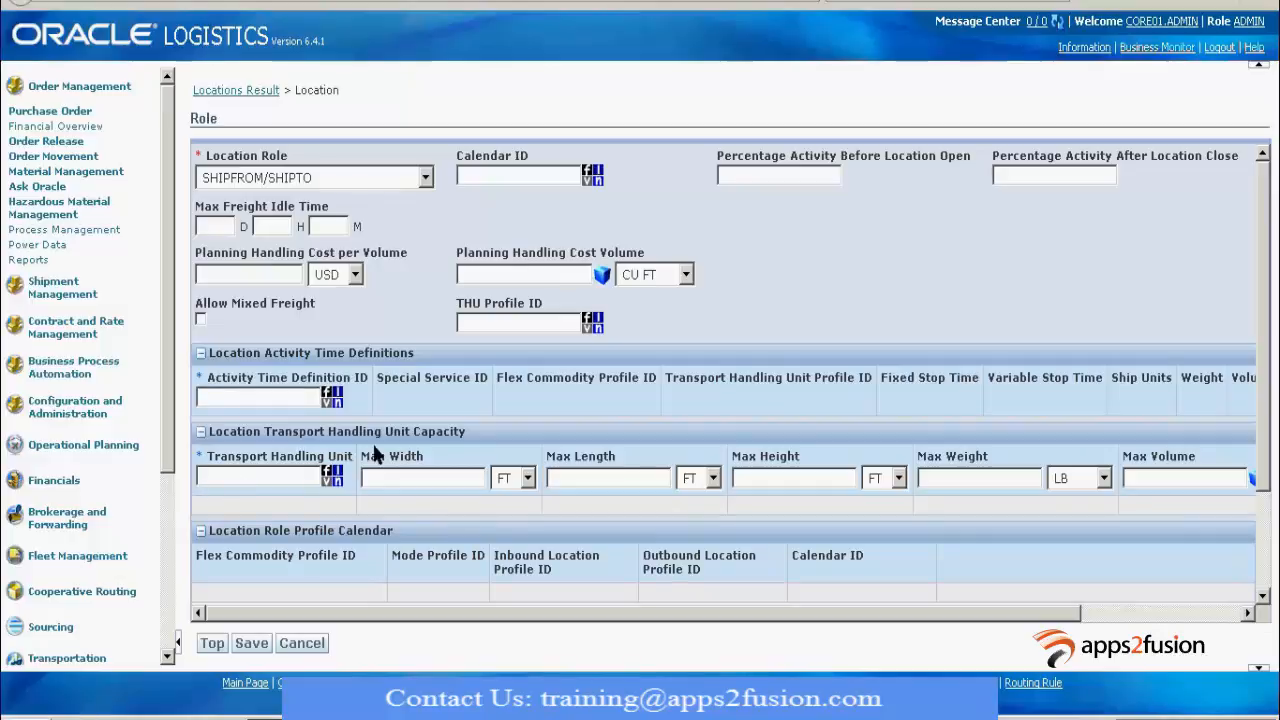
left_click(252, 648)
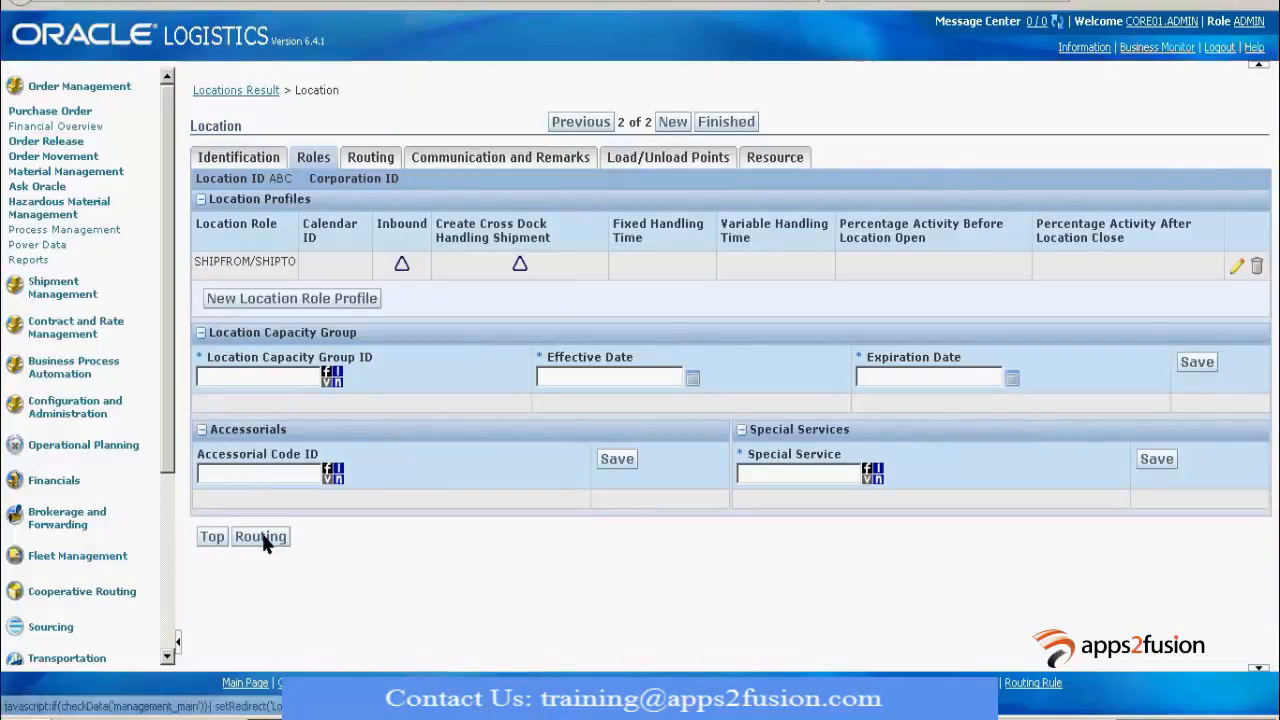
Proceed to the location's Routing section and examine the Equipment Group Profile field
left_click(262, 537)
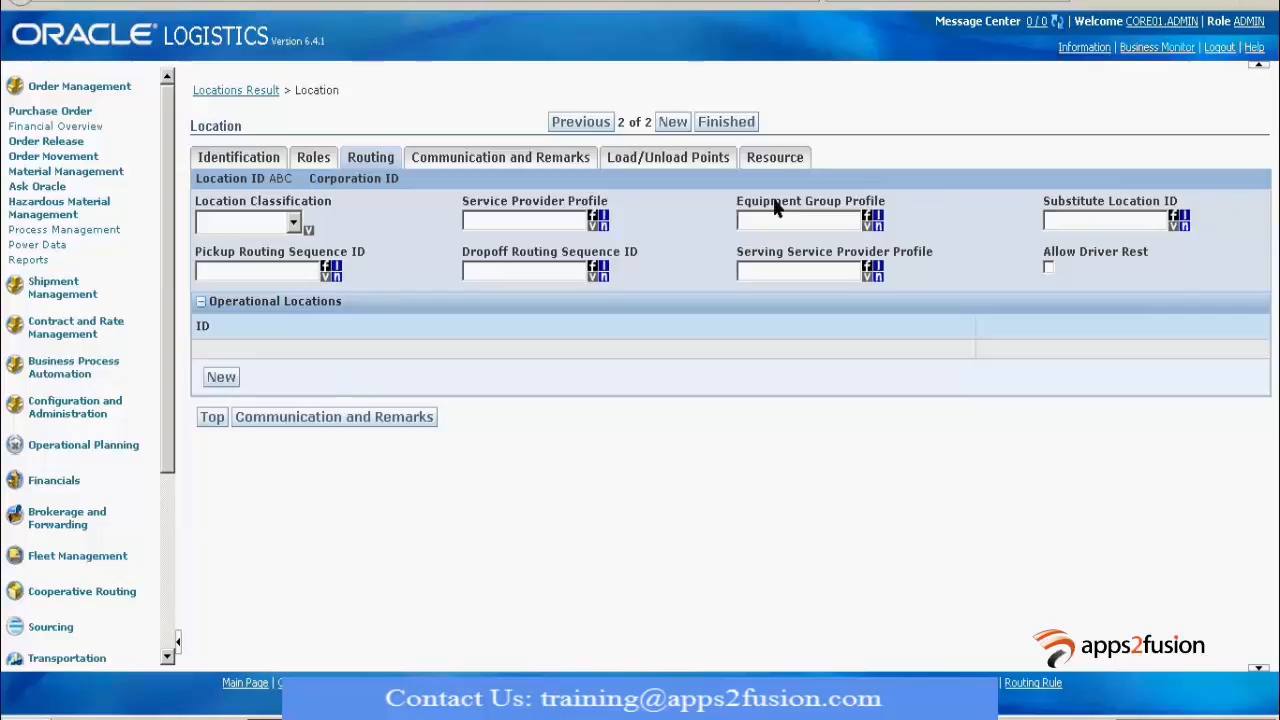
left_click_drag(738, 205, 892, 205)
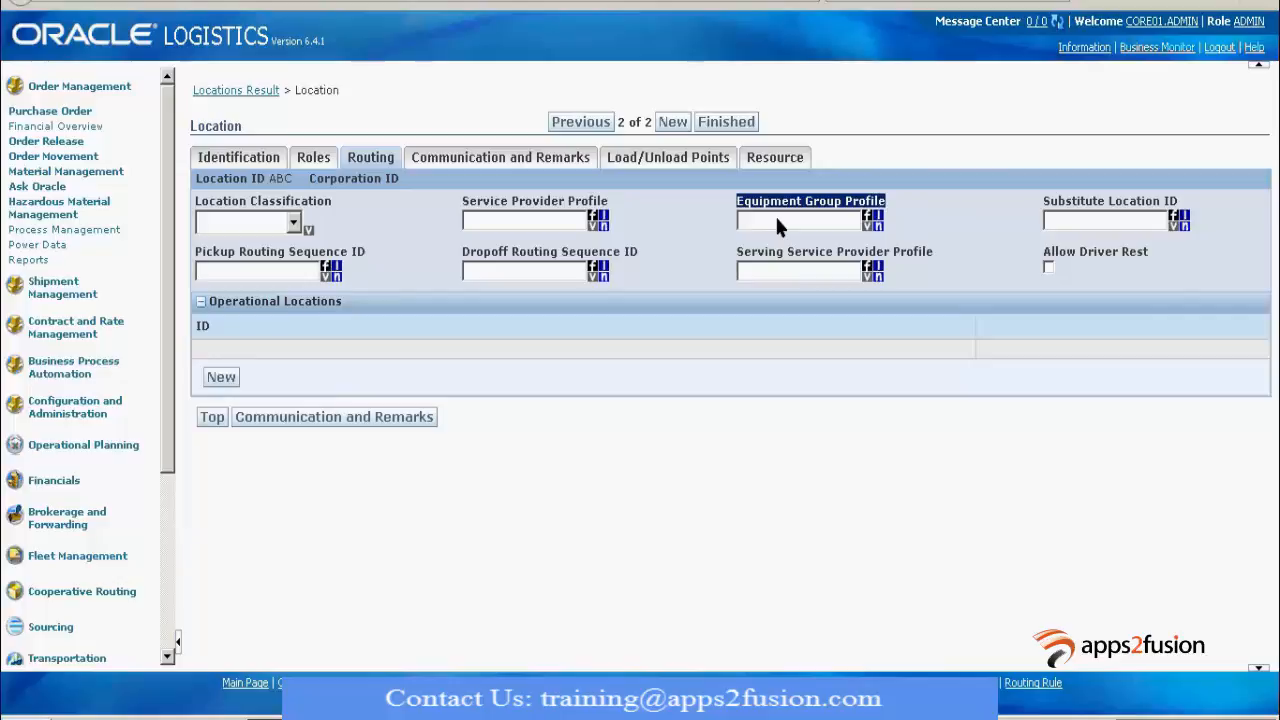
left_click(776, 222)
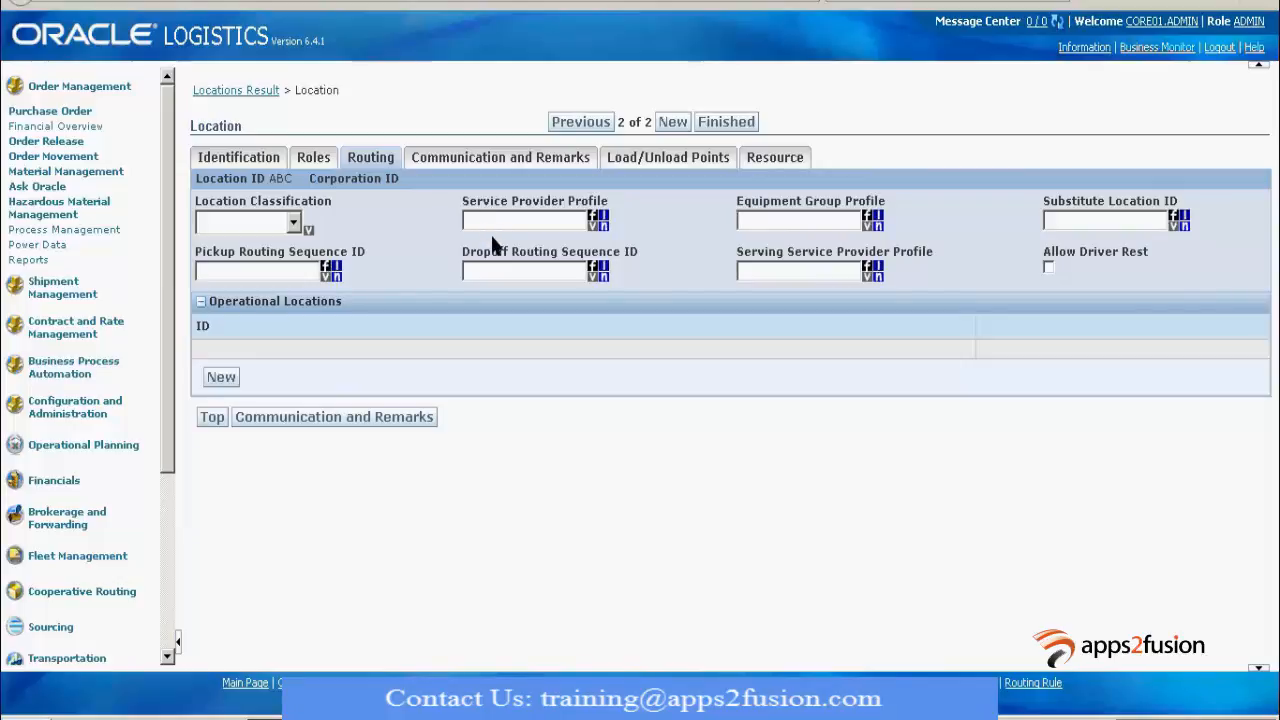
Proceed to Communication and Remarks, choose EMAIL as the Communication Method, and go to the User ID field
left_click(321, 422)
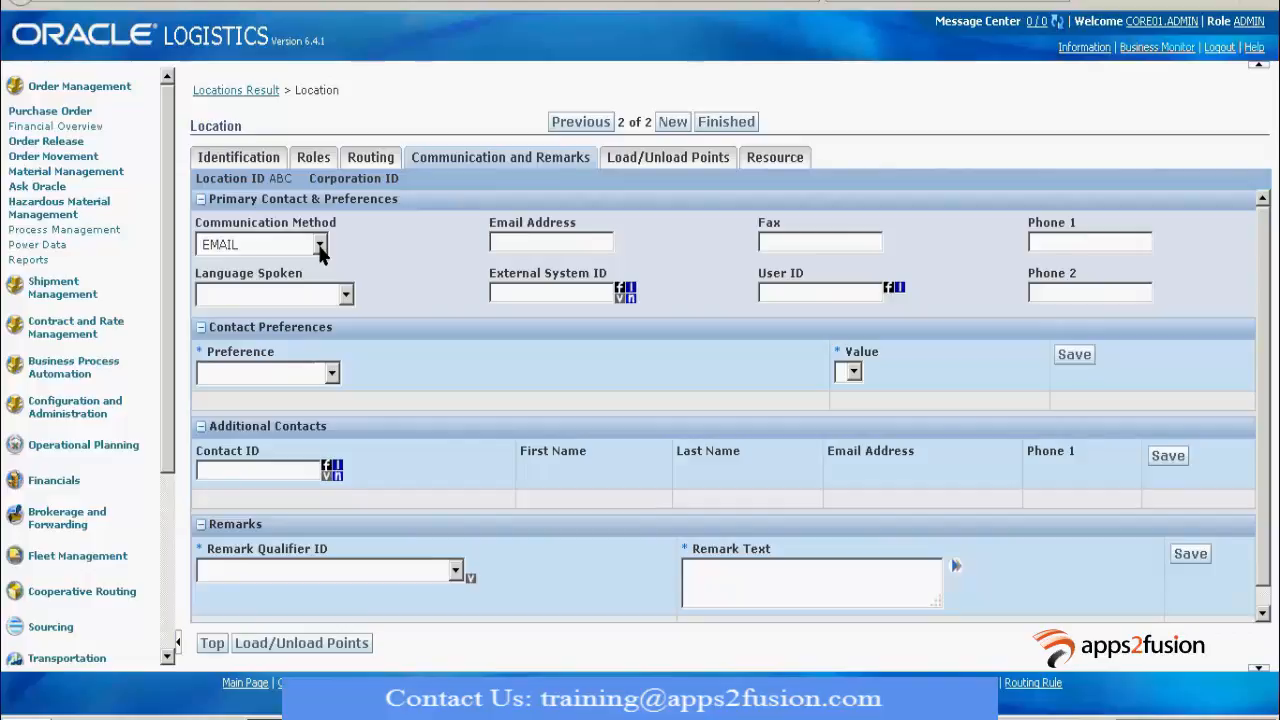
left_click(320, 248)
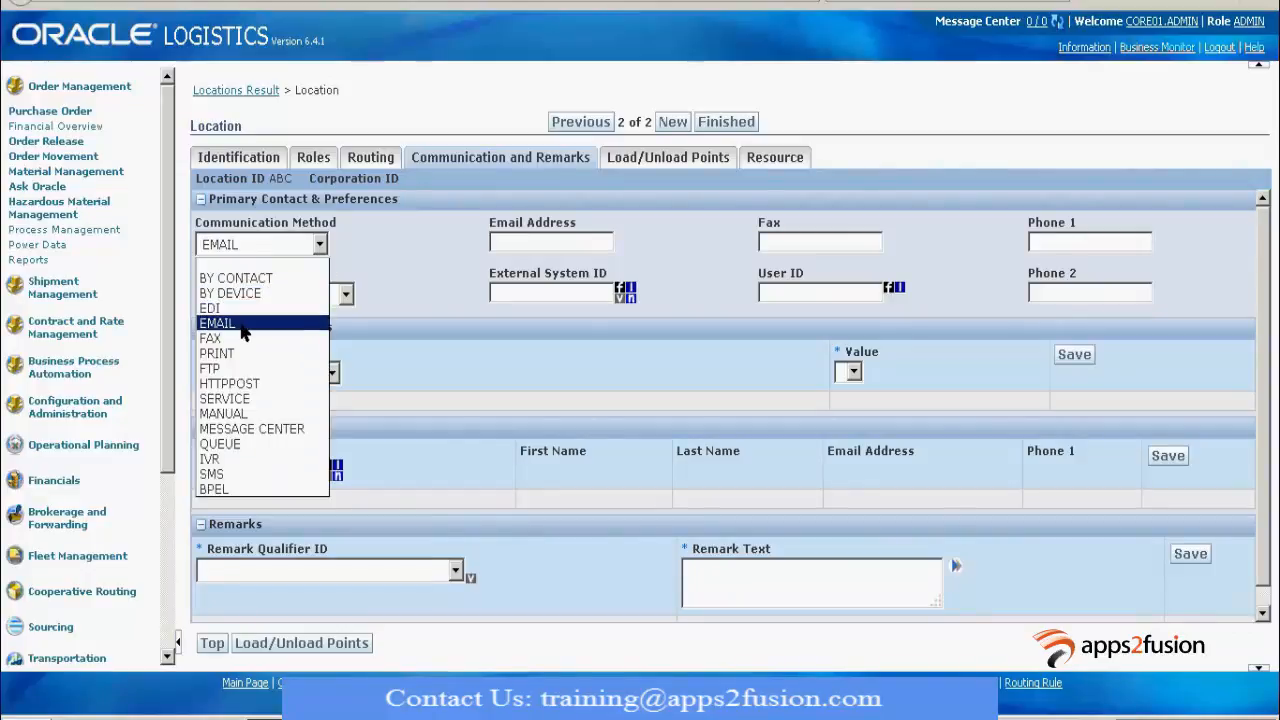
left_click(243, 326)
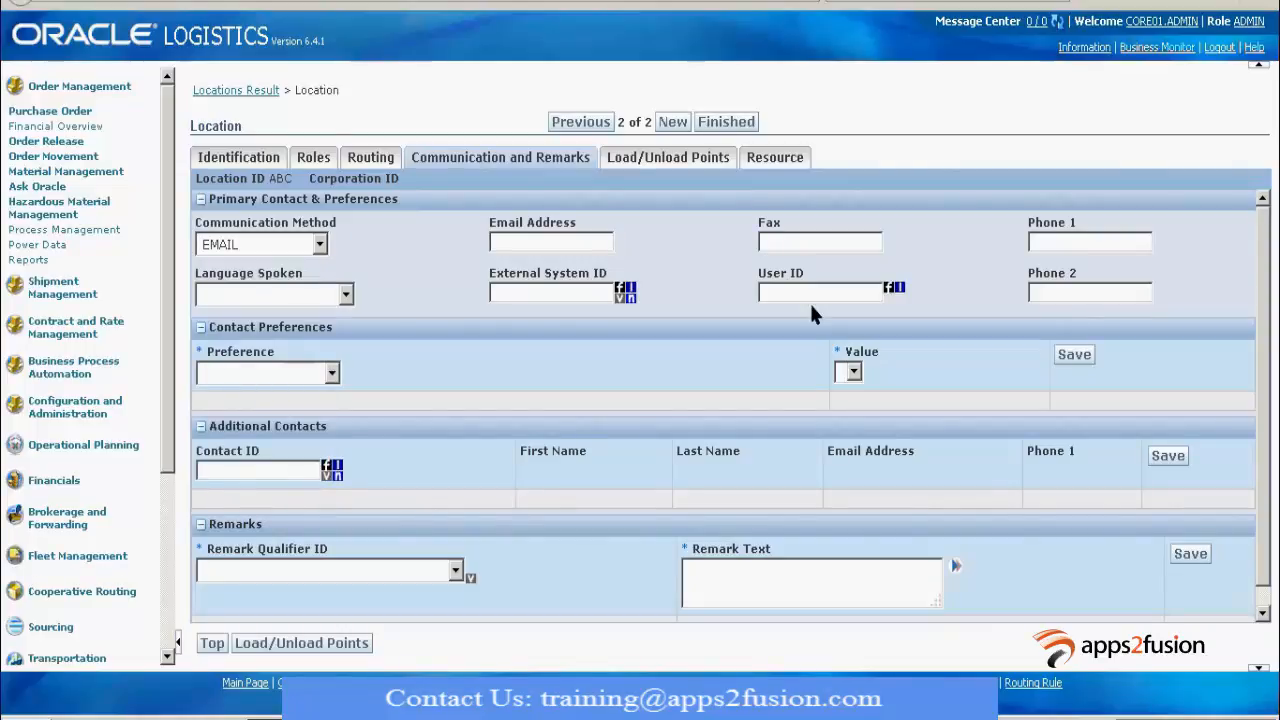
left_click(809, 293)
Review the location's Load/Unload Points section and continue to its Resource section
left_click(300, 645)
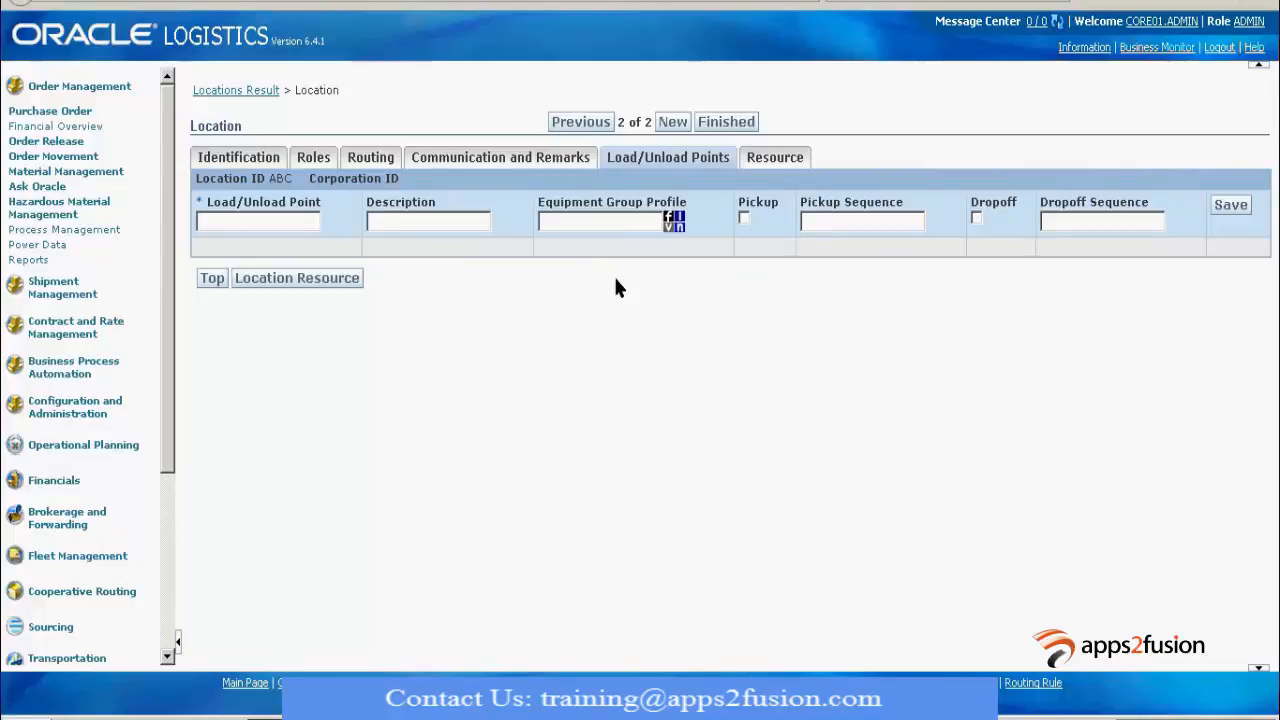
left_click(310, 280)
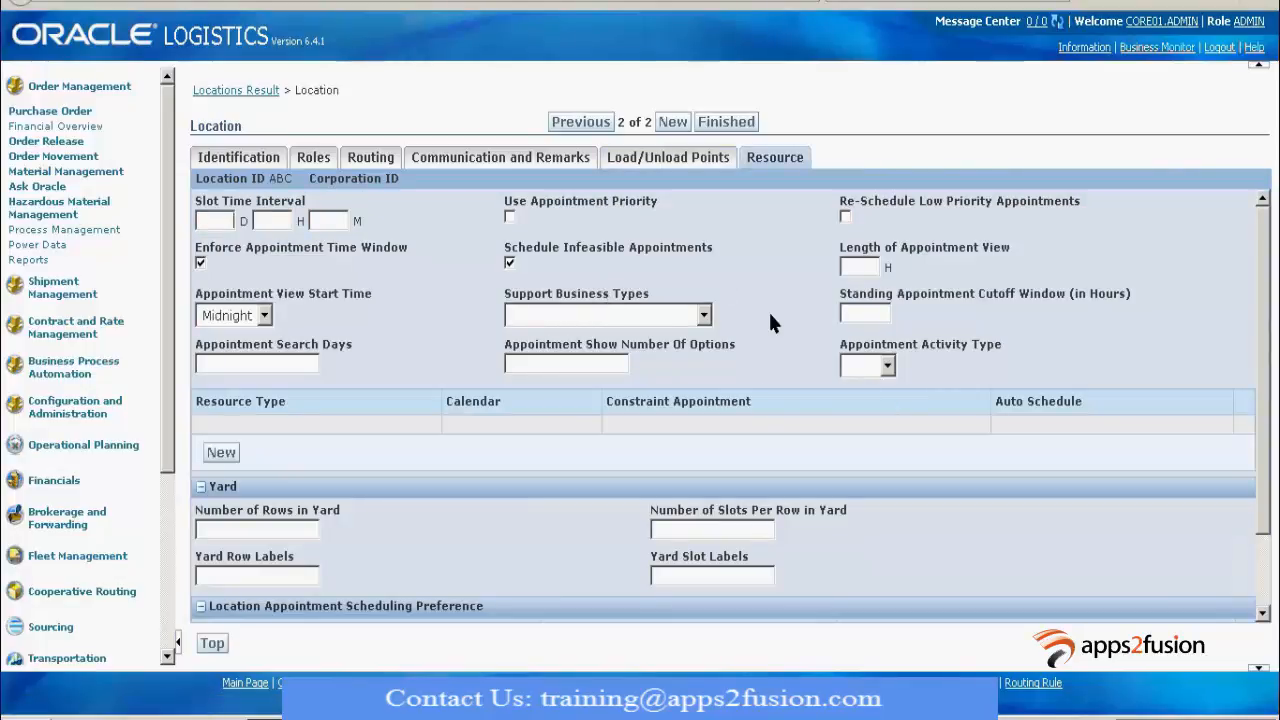